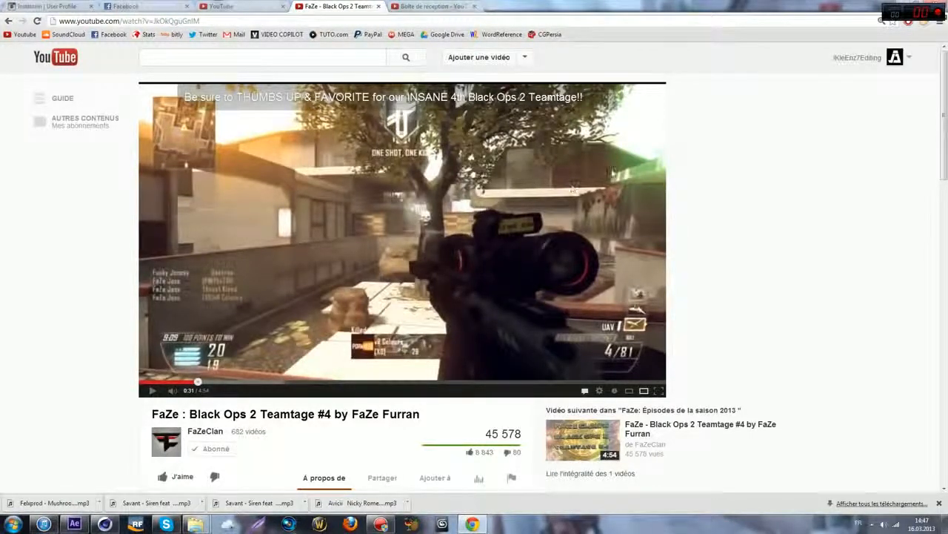
Step: Open the YouTube channel's list of uploaded videos and check the written comments in the inbox
{"action": "left_click", "coordinate": [258, 6]}
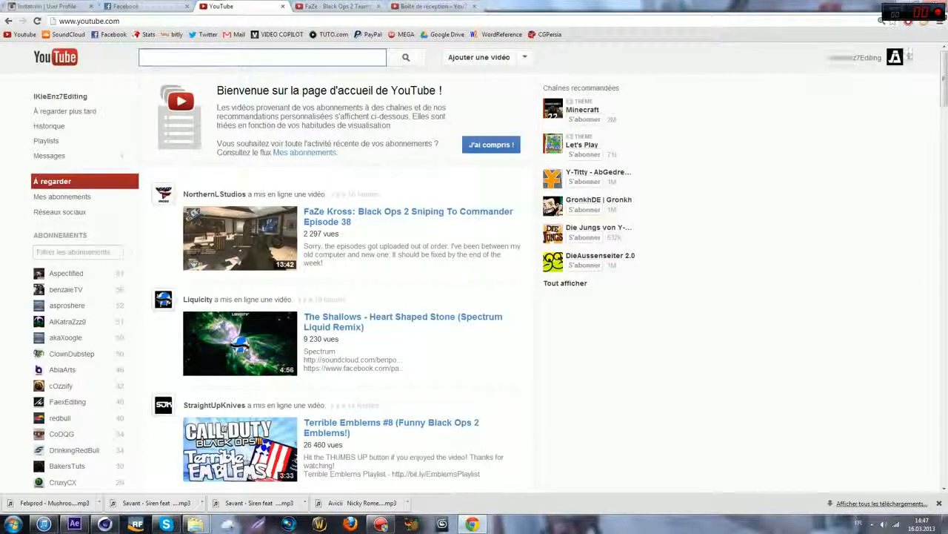
{"action": "left_click", "coordinate": [895, 57]}
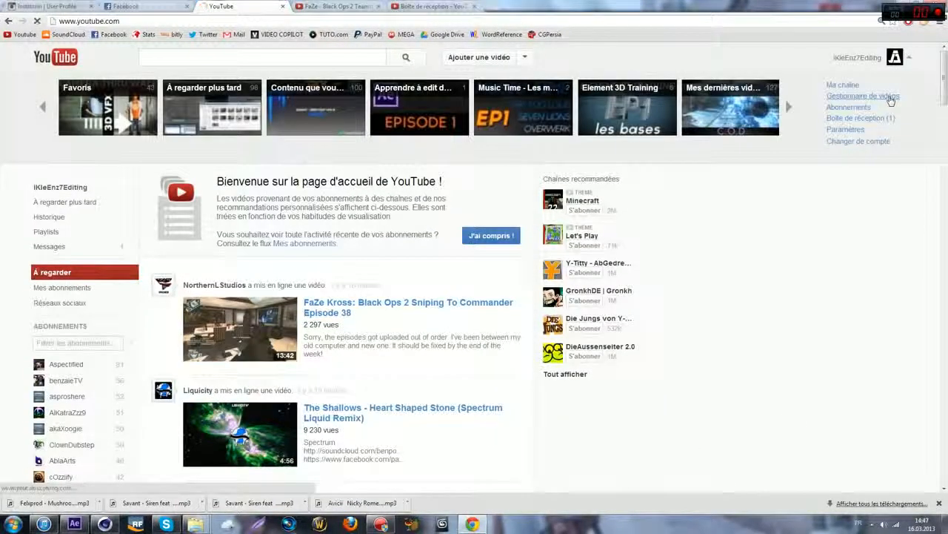
{"action": "left_click", "coordinate": [891, 97]}
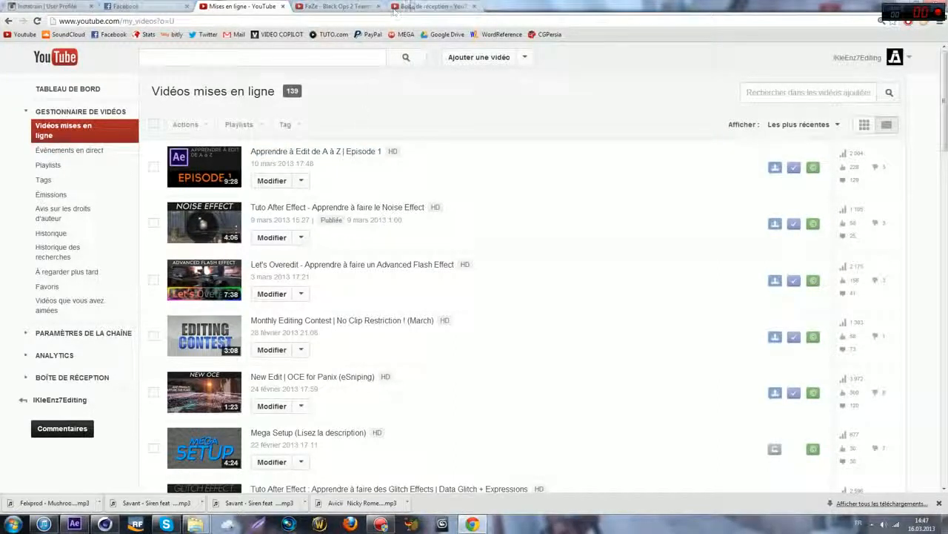
{"action": "left_click", "coordinate": [419, 7]}
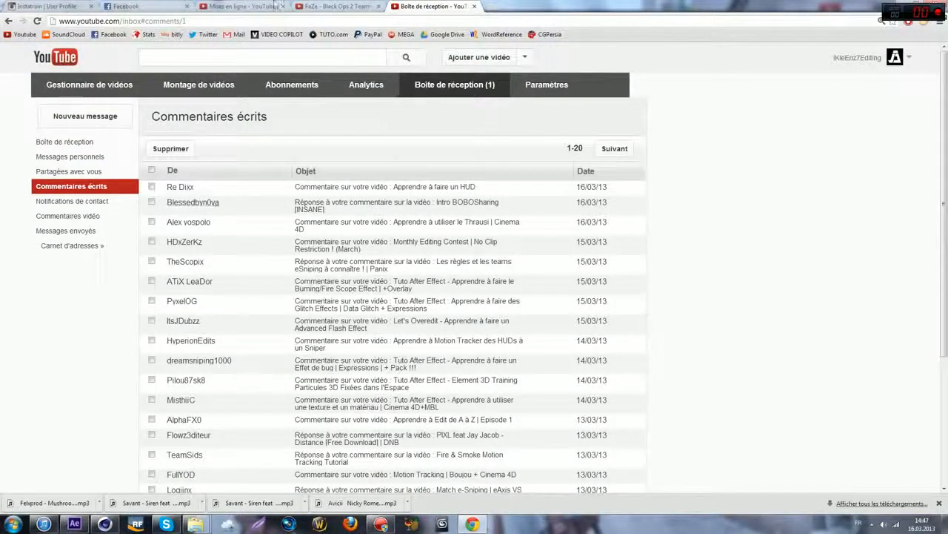
{"action": "left_click", "coordinate": [275, 6]}
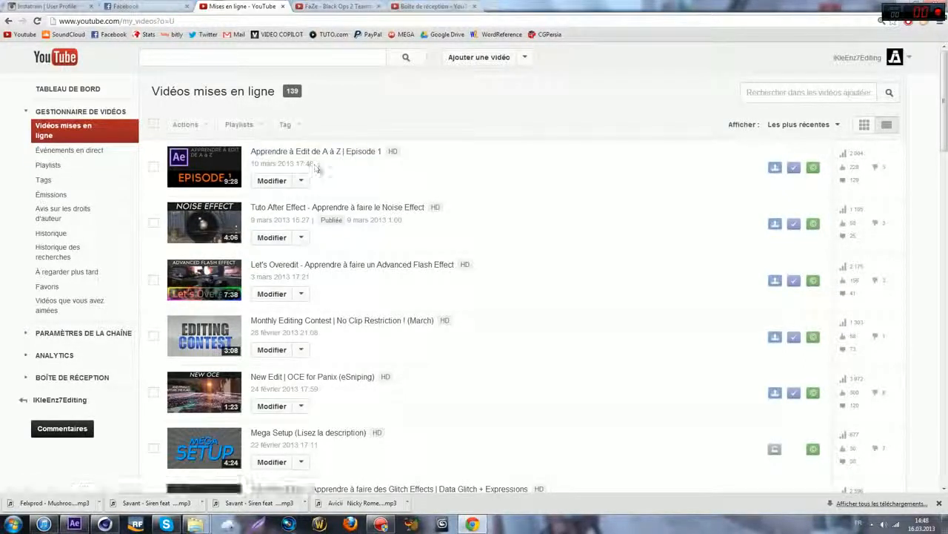
{"action": "left_click_drag", "start_coordinate": [315, 169], "coordinate": [253, 164]}
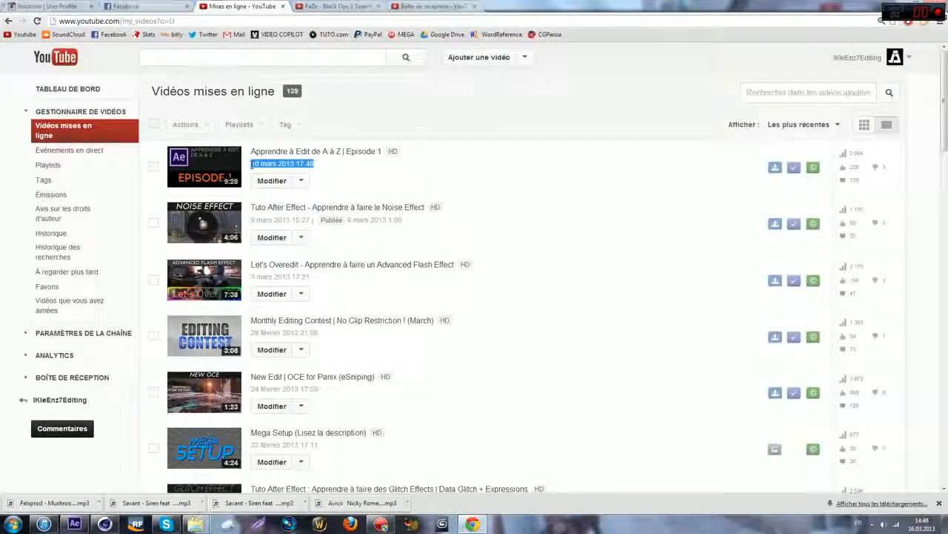
{"action": "left_click", "coordinate": [252, 164]}
{"action": "triple_click", "coordinate": [276, 163]}
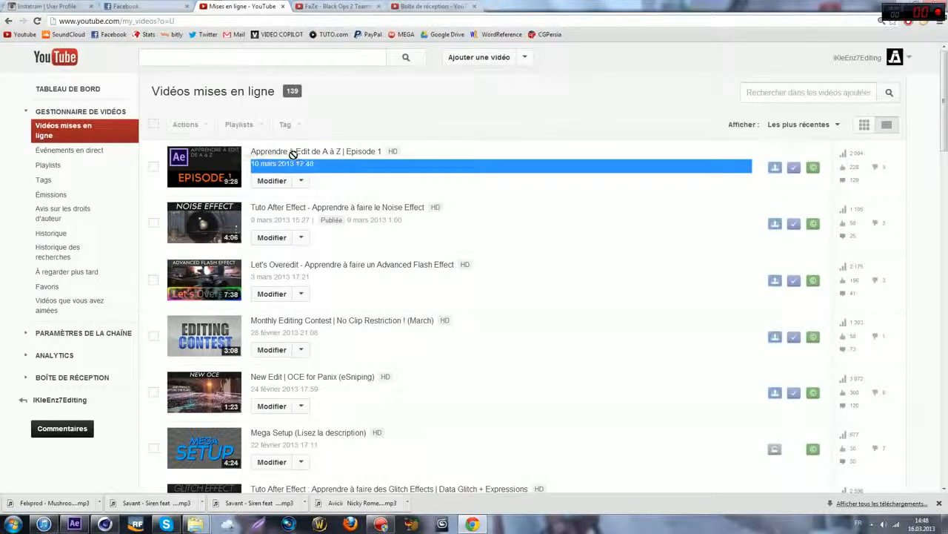
{"action": "left_click_drag", "start_coordinate": [314, 154], "coordinate": [249, 164]}
{"action": "left_click", "coordinate": [314, 170]}
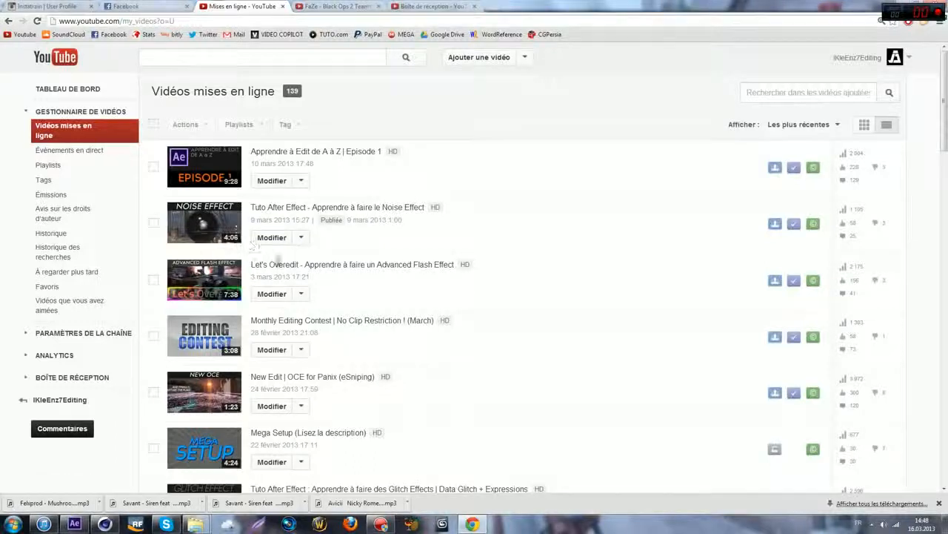
{"action": "right_click", "coordinate": [285, 256]}
{"action": "left_click", "coordinate": [284, 256]}
{"action": "left_click_drag", "start_coordinate": [296, 252], "coordinate": [324, 244]}
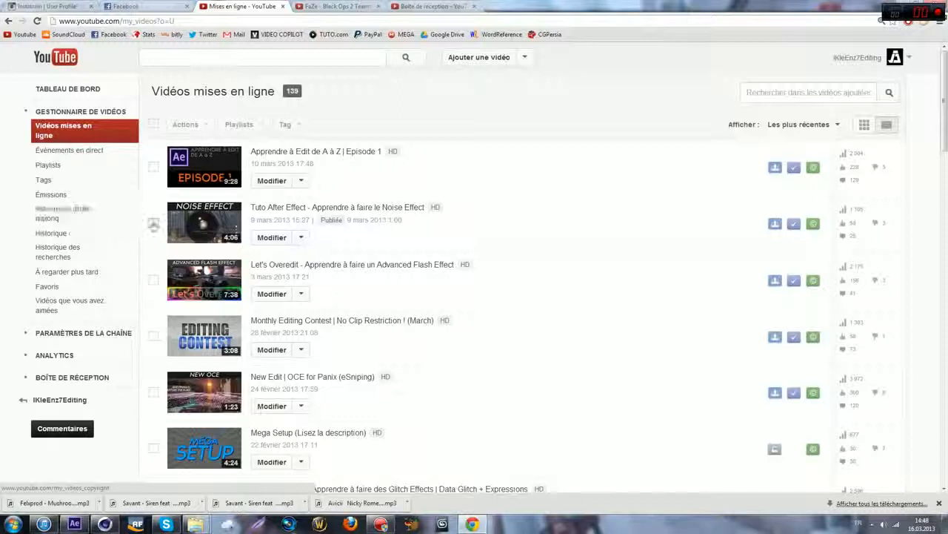
{"action": "right_click", "coordinate": [67, 145]}
{"action": "left_click", "coordinate": [147, 263]}
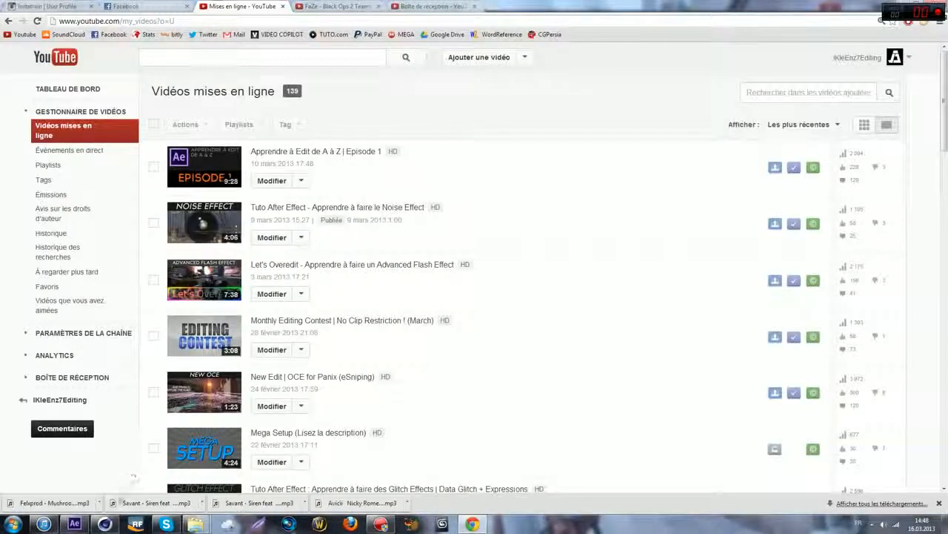
Step: Switch to After Effects and fit the example Wasteland composition to the viewer
{"action": "left_click", "coordinate": [74, 524]}
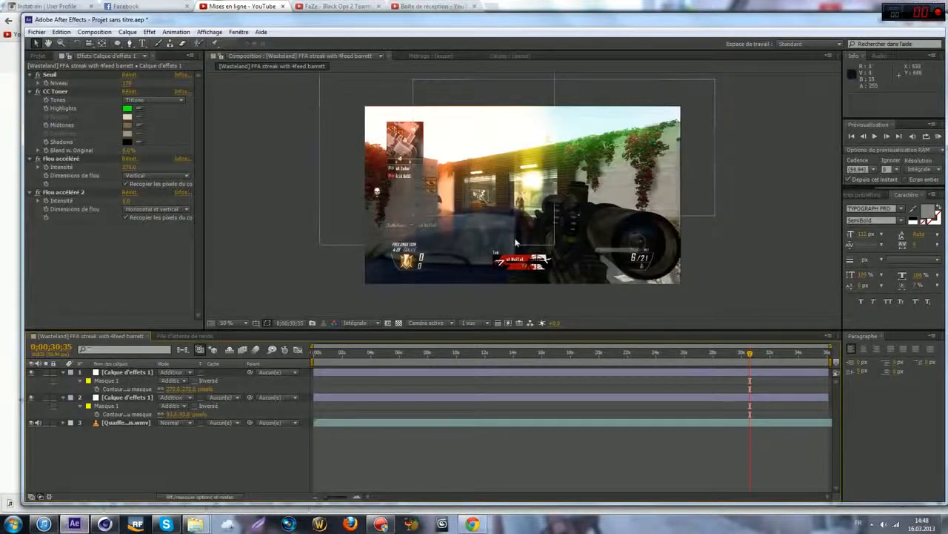
{"action": "left_click", "coordinate": [649, 142]}
{"action": "left_click", "coordinate": [760, 211]}
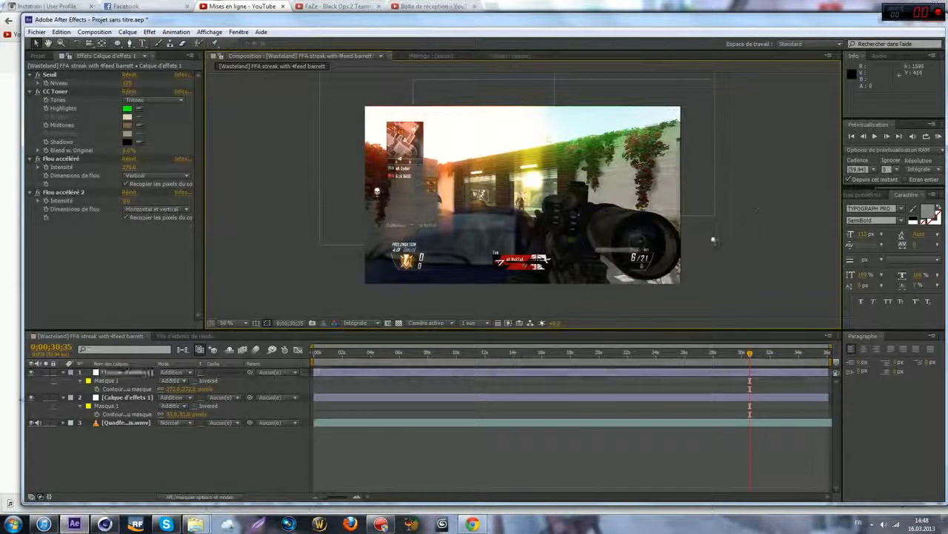
{"action": "scroll", "coordinate": [620, 297], "scroll_direction": "up", "scroll_amount": 2}
{"action": "scroll", "coordinate": [614, 291], "scroll_direction": "down", "scroll_amount": 3}
{"action": "scroll", "coordinate": [614, 290], "scroll_direction": "up", "scroll_amount": 2}
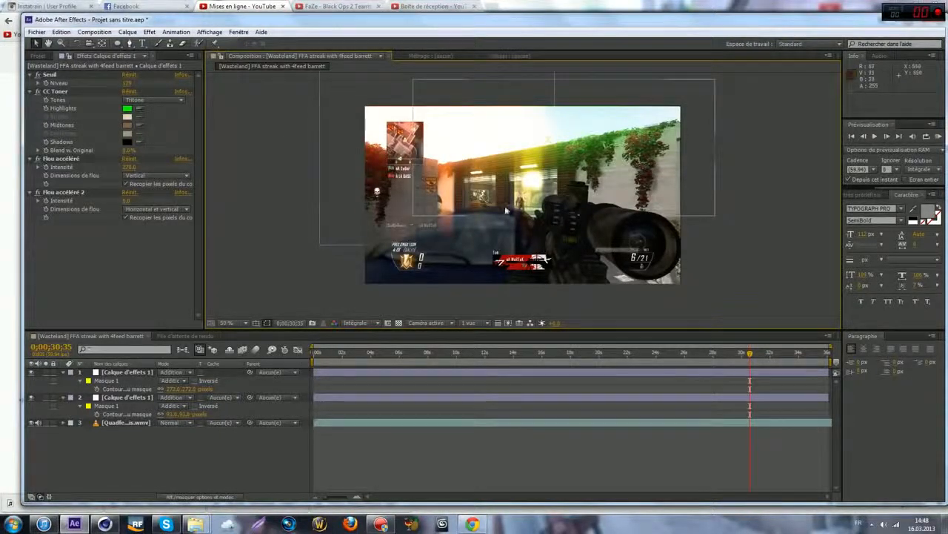
{"action": "scroll", "coordinate": [482, 226], "scroll_direction": "up", "scroll_amount": 5}
{"action": "scroll", "coordinate": [482, 226], "scroll_direction": "down", "scroll_amount": 5}
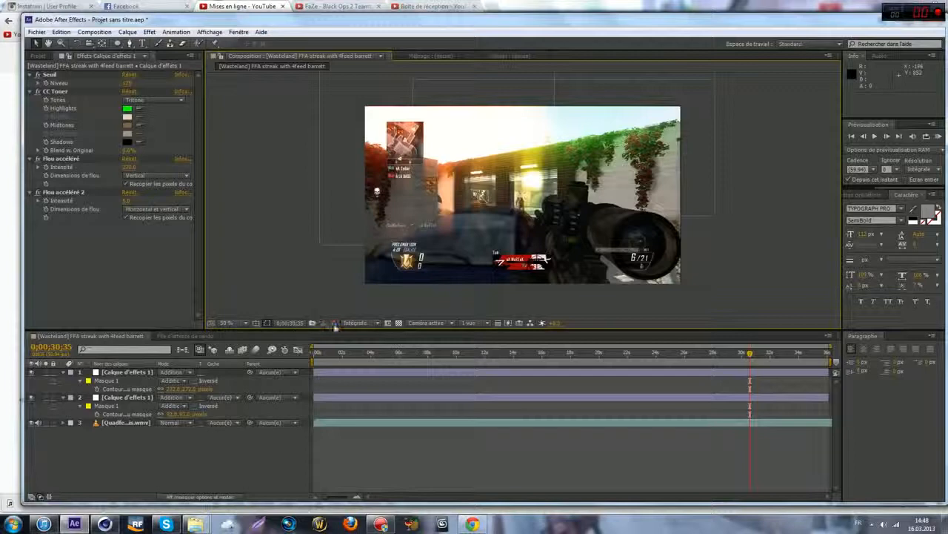
{"action": "left_click", "coordinate": [245, 323]}
{"action": "left_click", "coordinate": [250, 335]}
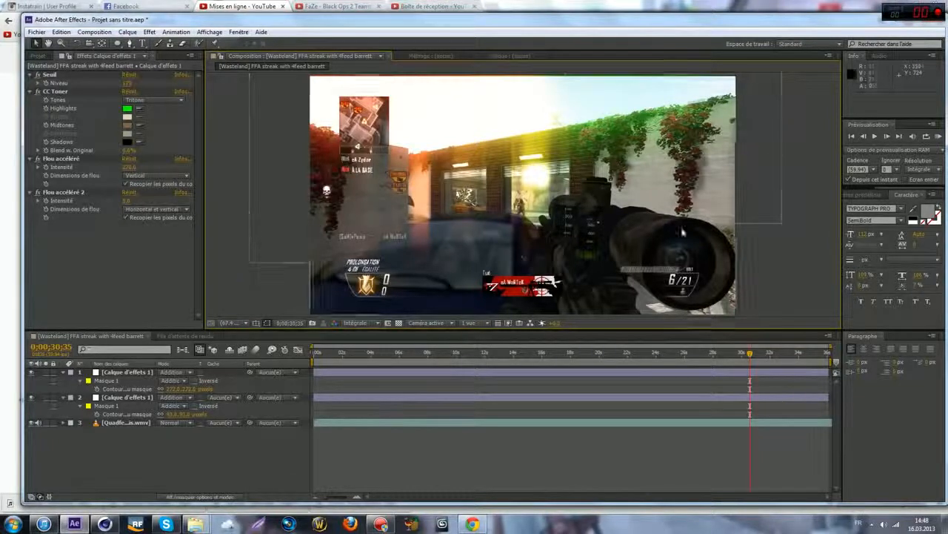
Step: Collapse the mask properties of the two adjustment layers in the Wasteland composition and leave all layers deselected
{"action": "left_click", "coordinate": [63, 372]}
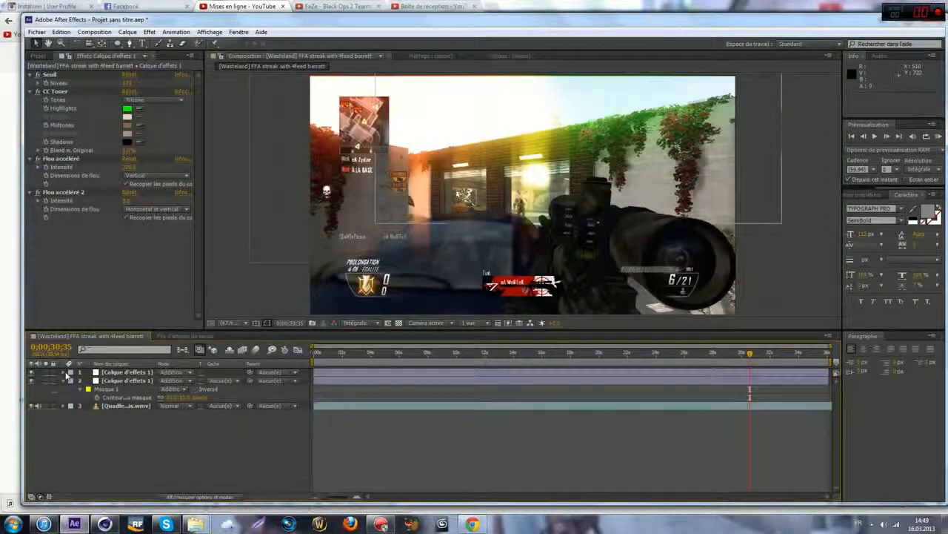
{"action": "left_click", "coordinate": [63, 380]}
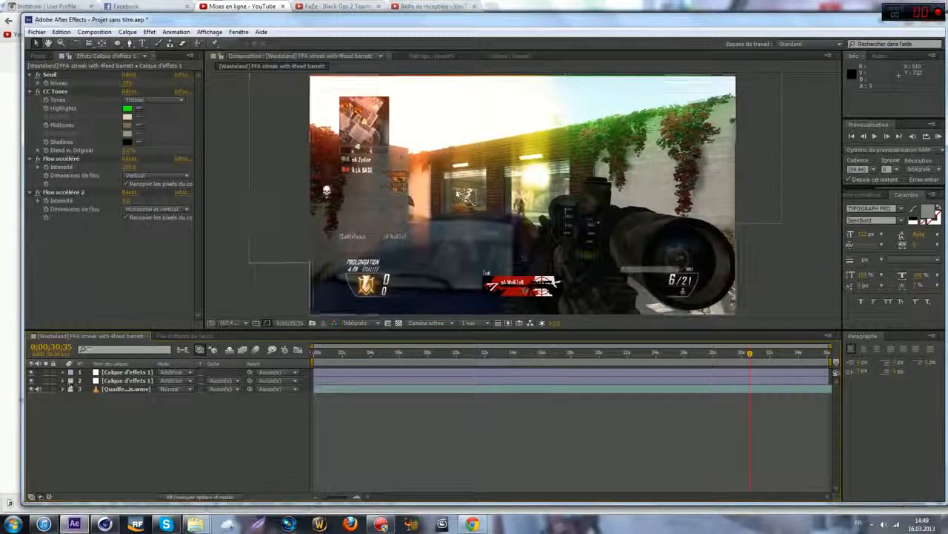
{"action": "left_click", "coordinate": [339, 380]}
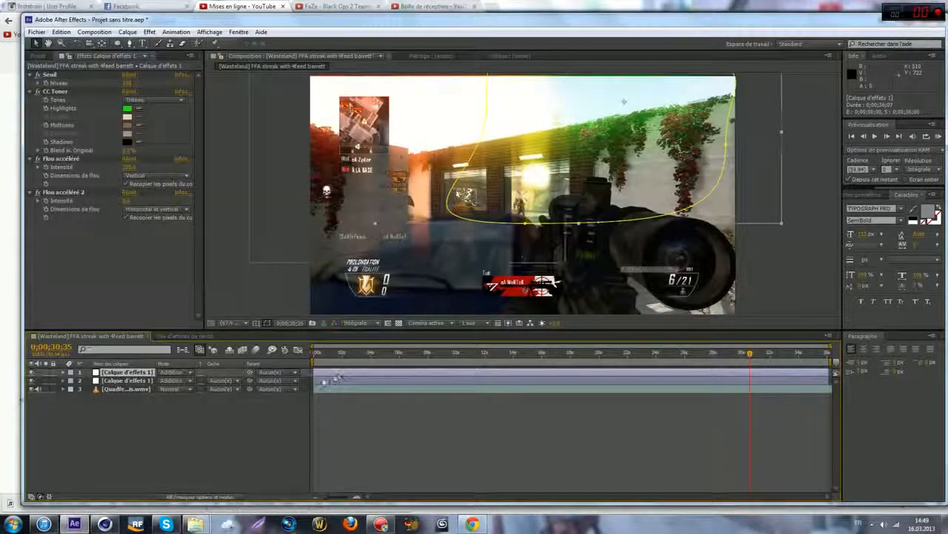
{"action": "left_click", "coordinate": [374, 403]}
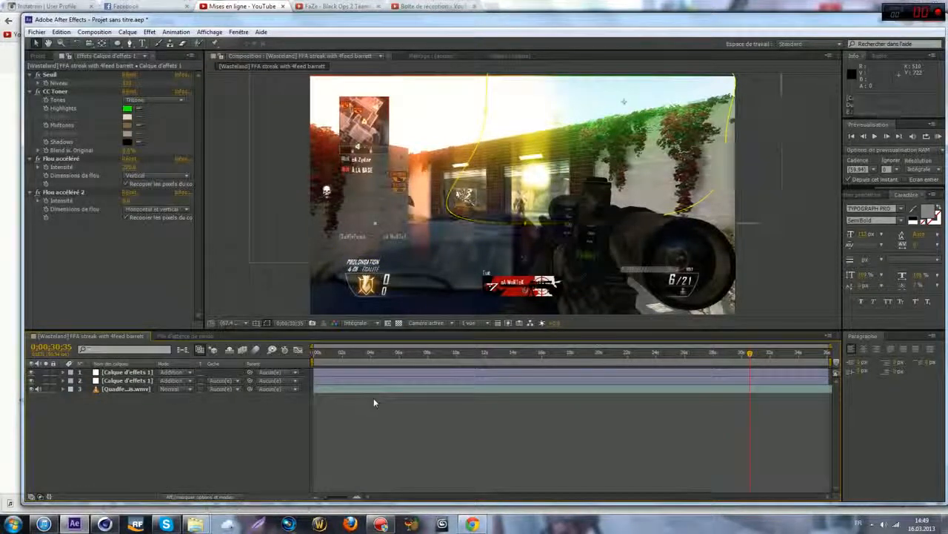
Step: Create a new composition from the Quadfeed Save Game vs eAxis.wmv clip and set the current time to 0;00;28;14
{"action": "left_click", "coordinate": [39, 55]}
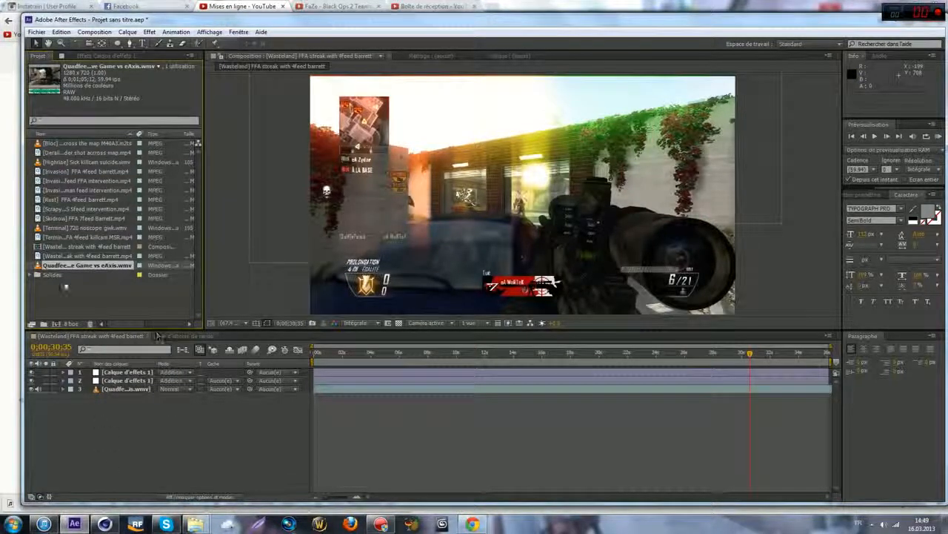
{"action": "left_click_drag", "start_coordinate": [60, 290], "coordinate": [56, 323]}
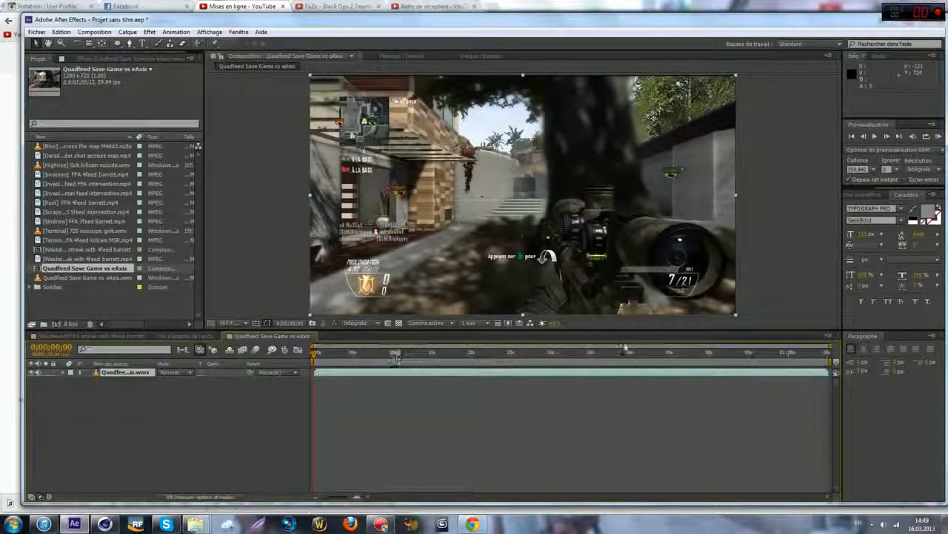
{"action": "left_click", "coordinate": [669, 352]}
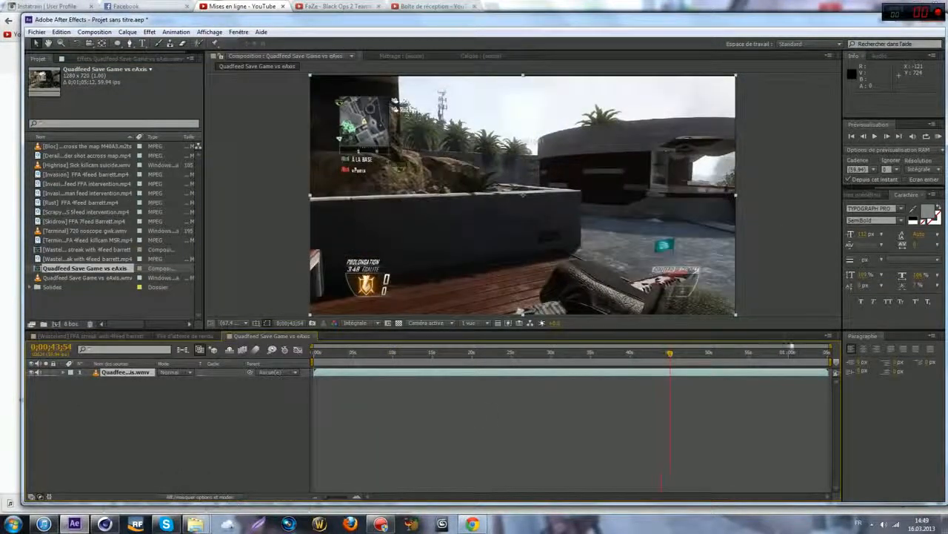
{"action": "left_click", "coordinate": [538, 352]}
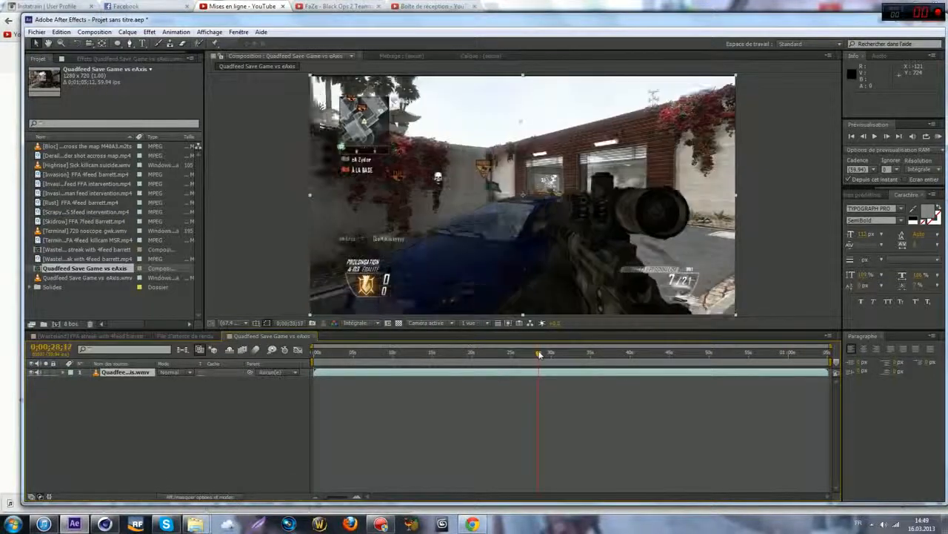
{"action": "left_click", "coordinate": [538, 352]}
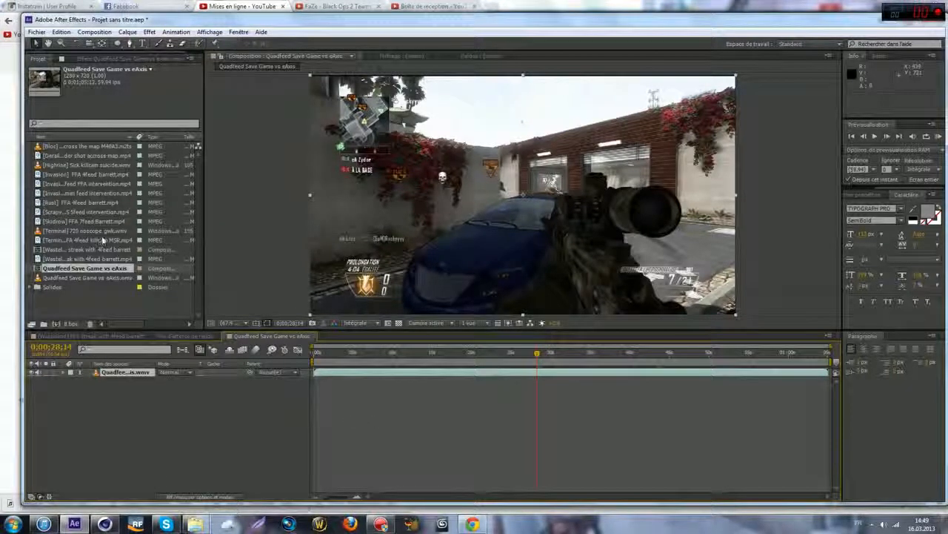
Step: Add an adjustment layer (Calque d'effets) above the gameplay clip
{"action": "left_click", "coordinate": [128, 32]}
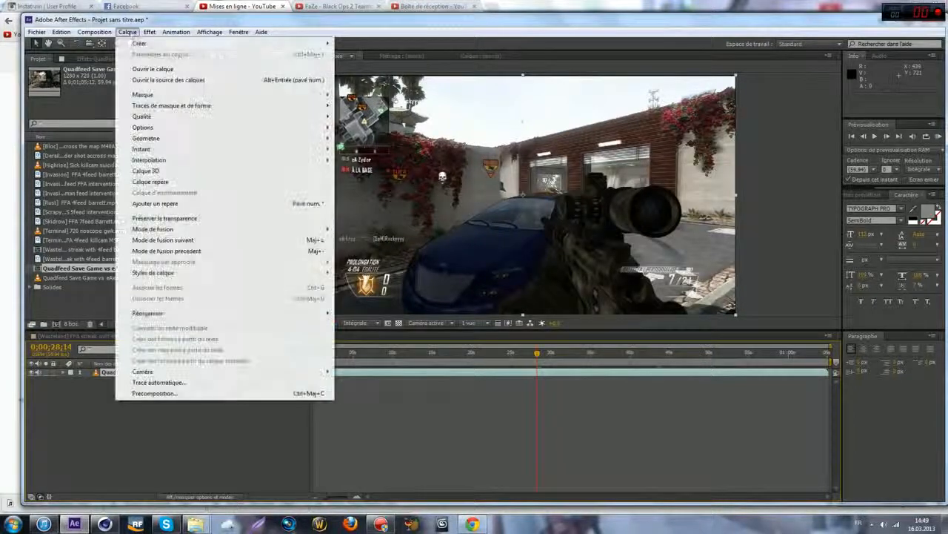
{"action": "mouse_move", "coordinate": [191, 44]}
{"action": "left_click", "coordinate": [369, 107]}
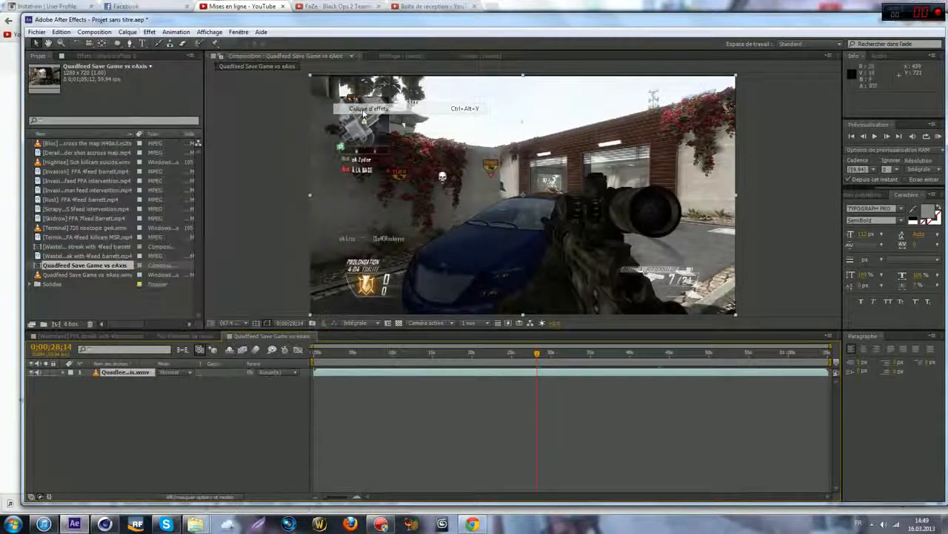
Step: Apply the Seuil effect to the adjustment layer and raise its Niveau until only the sky and brightest highlights stay white
{"action": "left_click", "coordinate": [150, 32]}
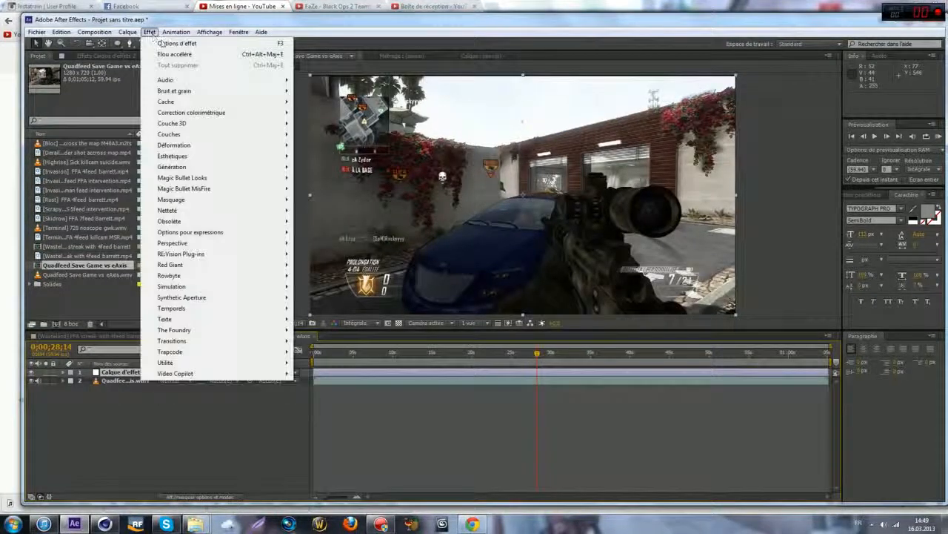
{"action": "mouse_move", "coordinate": [189, 159]}
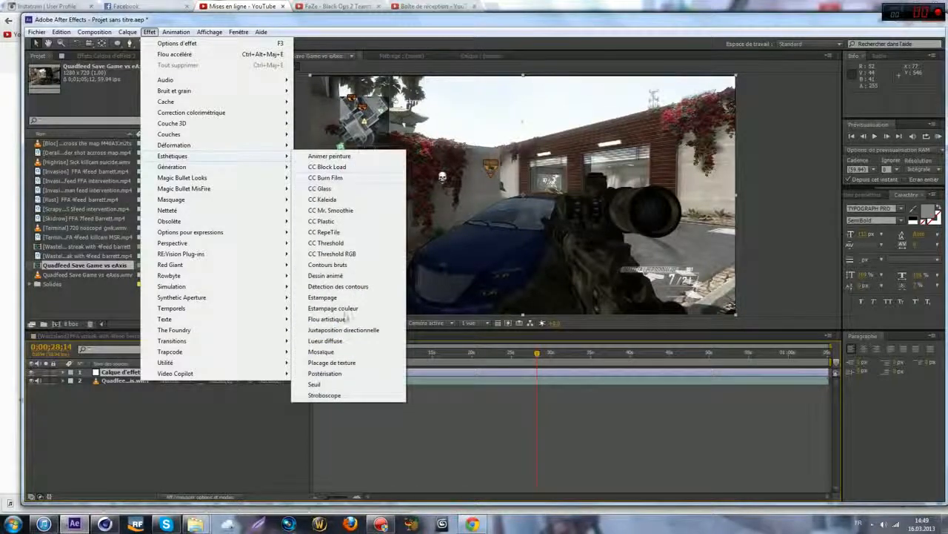
{"action": "left_click", "coordinate": [318, 384]}
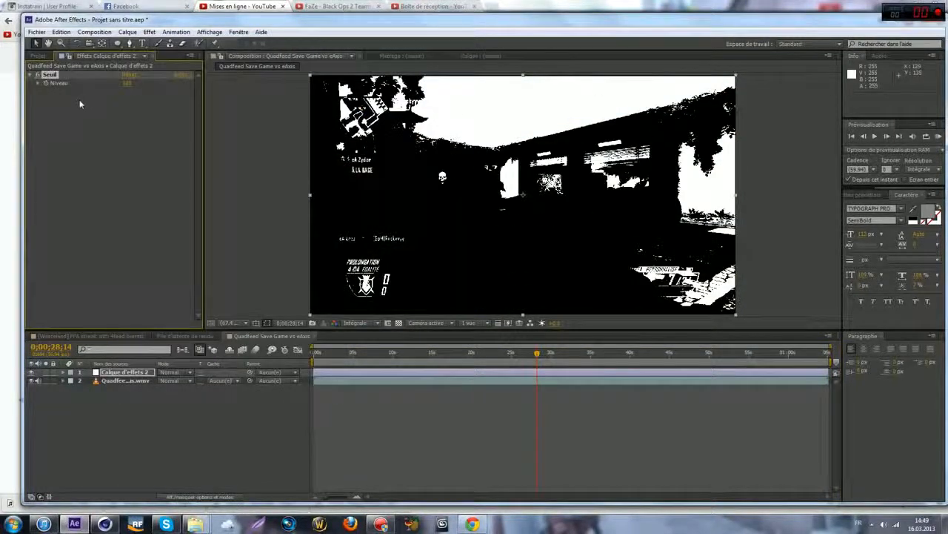
{"action": "left_click_drag", "start_coordinate": [127, 86], "coordinate": [157, 92]}
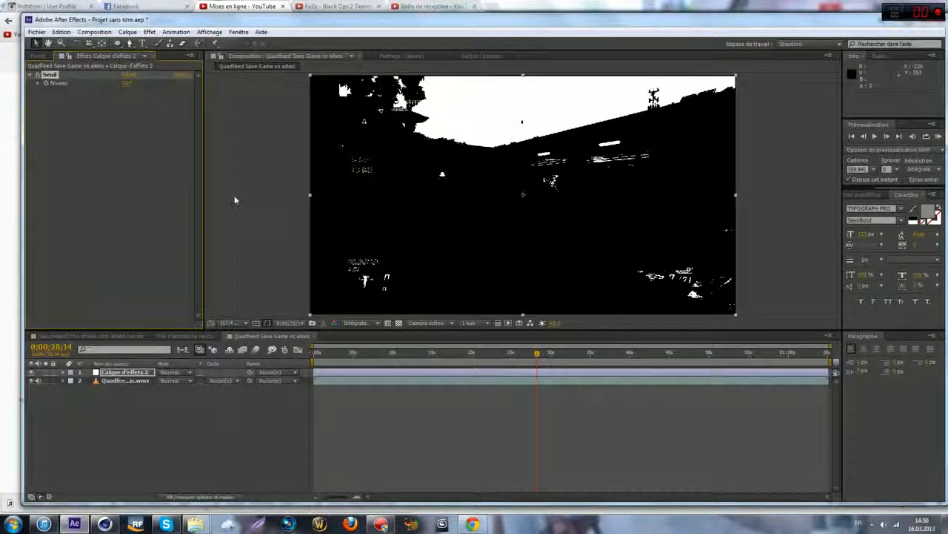
Step: Apply CC Toner to the adjustment layer and set its Highlights colour to orange
{"action": "left_click", "coordinate": [150, 33]}
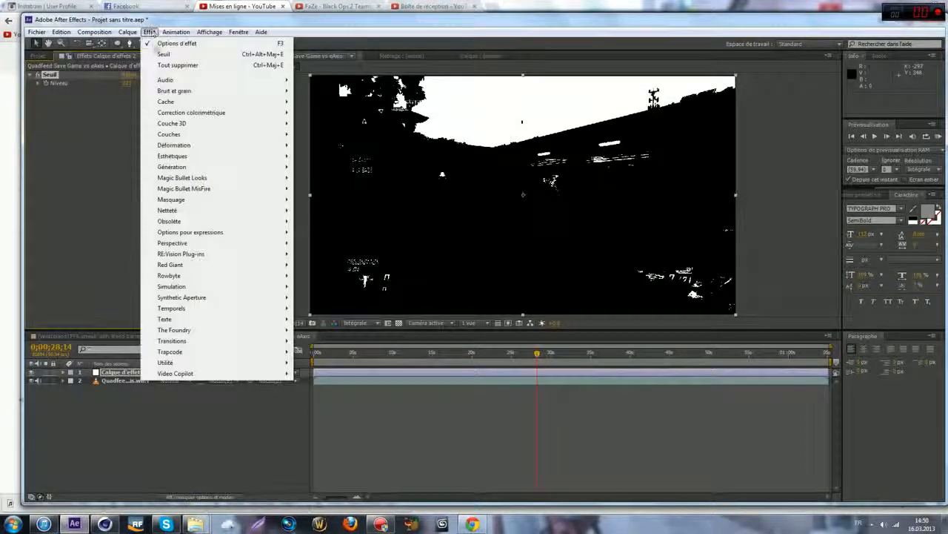
{"action": "mouse_move", "coordinate": [204, 111]}
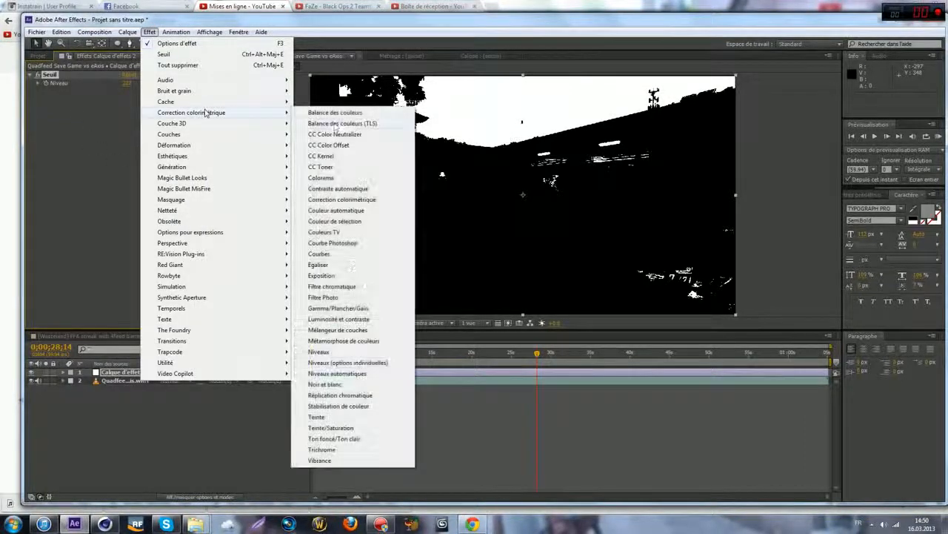
{"action": "left_click", "coordinate": [341, 165]}
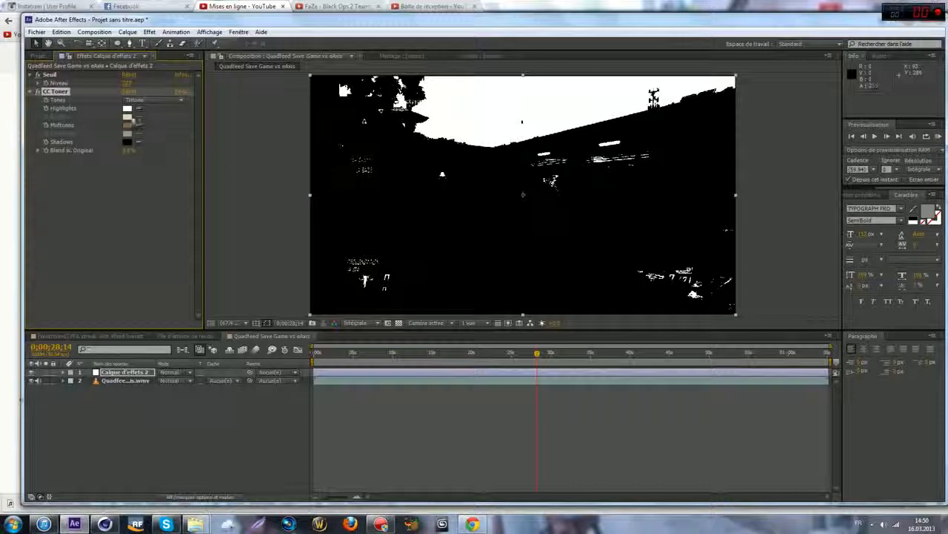
{"action": "left_click", "coordinate": [127, 108]}
{"action": "left_click", "coordinate": [506, 307]}
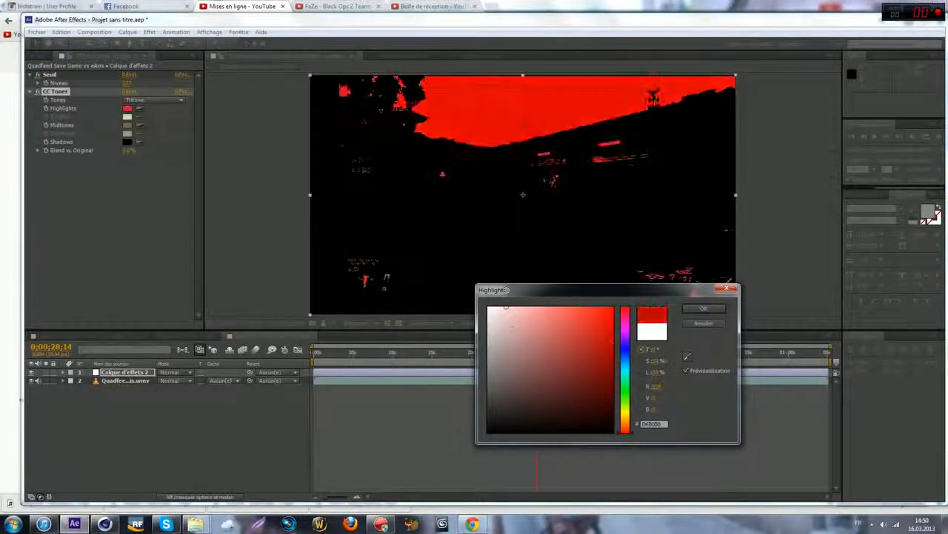
{"action": "left_click_drag", "start_coordinate": [506, 307], "coordinate": [689, 246]}
{"action": "left_click_drag", "start_coordinate": [625, 365], "coordinate": [625, 429]}
{"action": "left_click", "coordinate": [704, 309]}
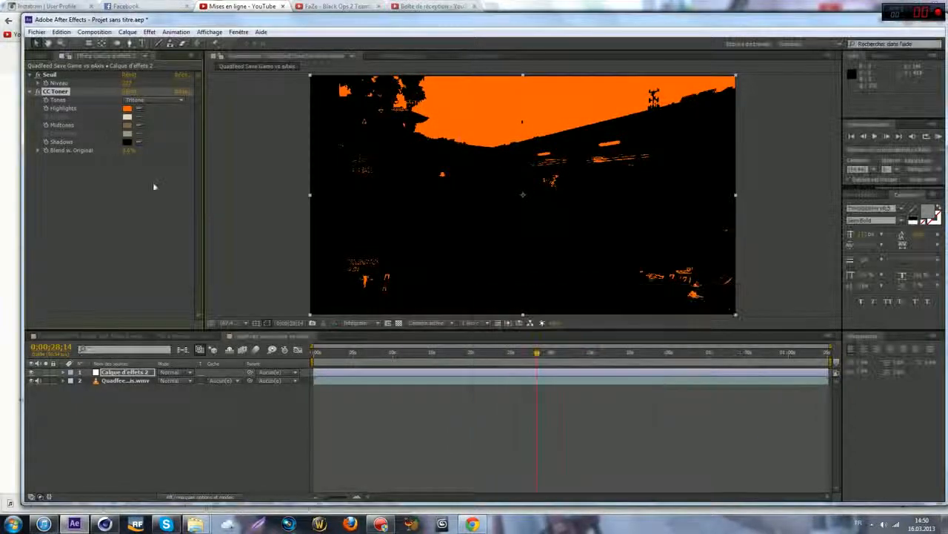
Step: Set the adjustment layer's blending mode to Addition
{"action": "left_click", "coordinate": [177, 375]}
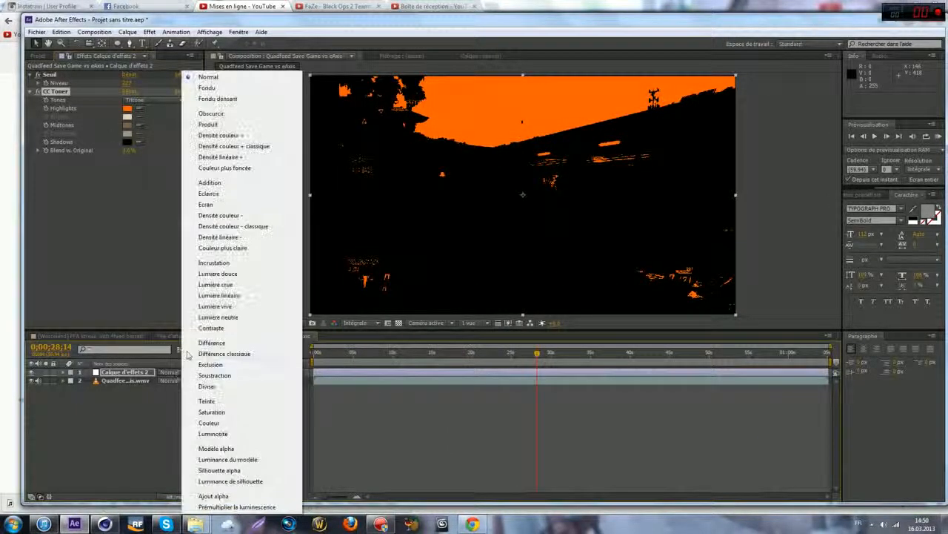
{"action": "left_click", "coordinate": [233, 182]}
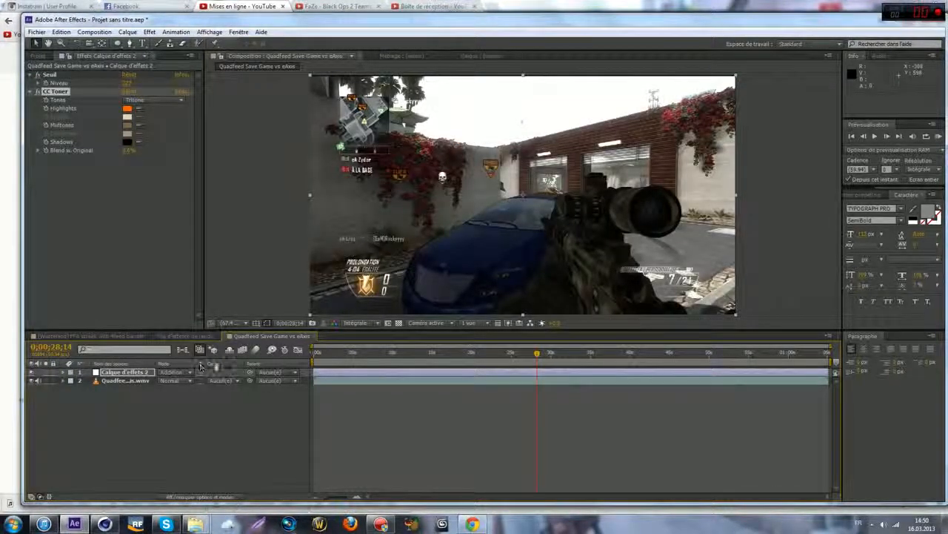
{"action": "right_click", "coordinate": [237, 364]}
{"action": "mouse_move", "coordinate": [284, 400]}
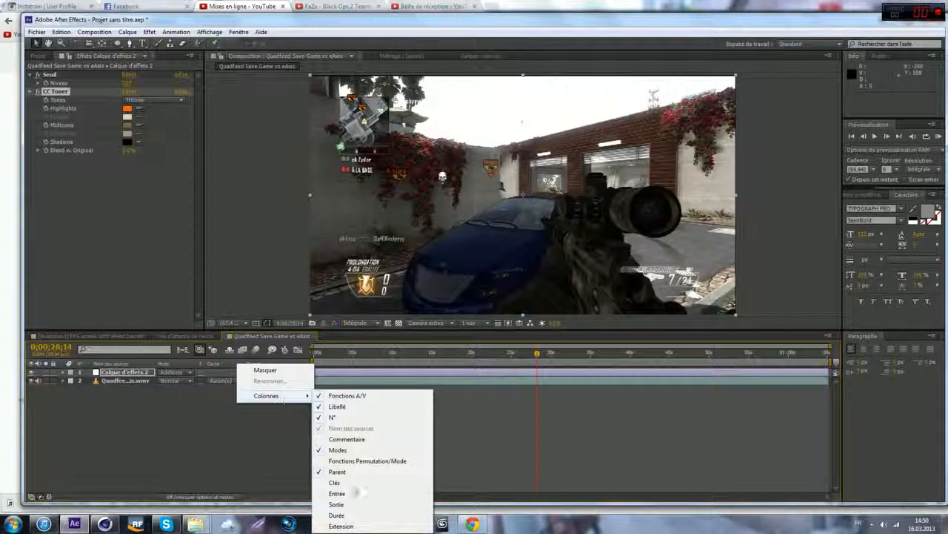
{"action": "left_click", "coordinate": [186, 445]}
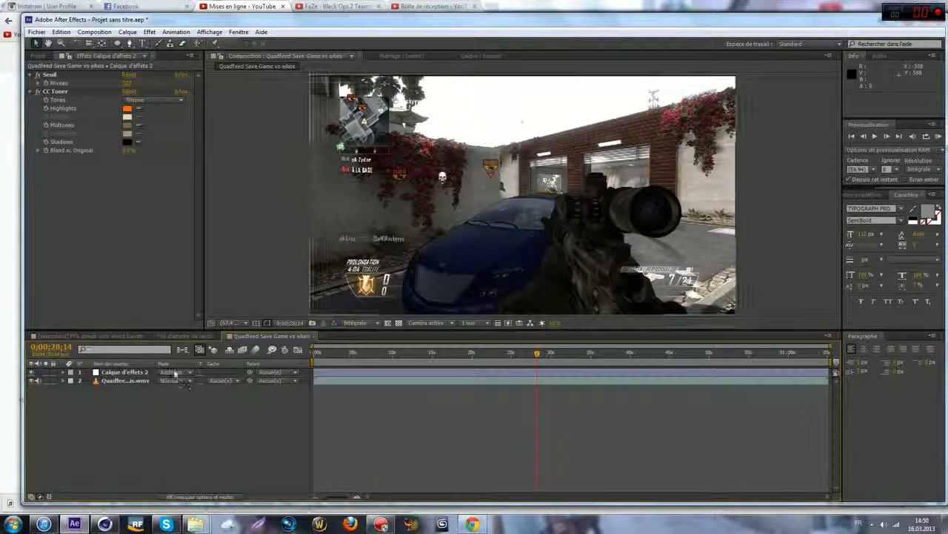
Step: Apply the Flou accéléré effect to the adjustment layer and duplicate that effect
{"action": "left_click", "coordinate": [125, 373]}
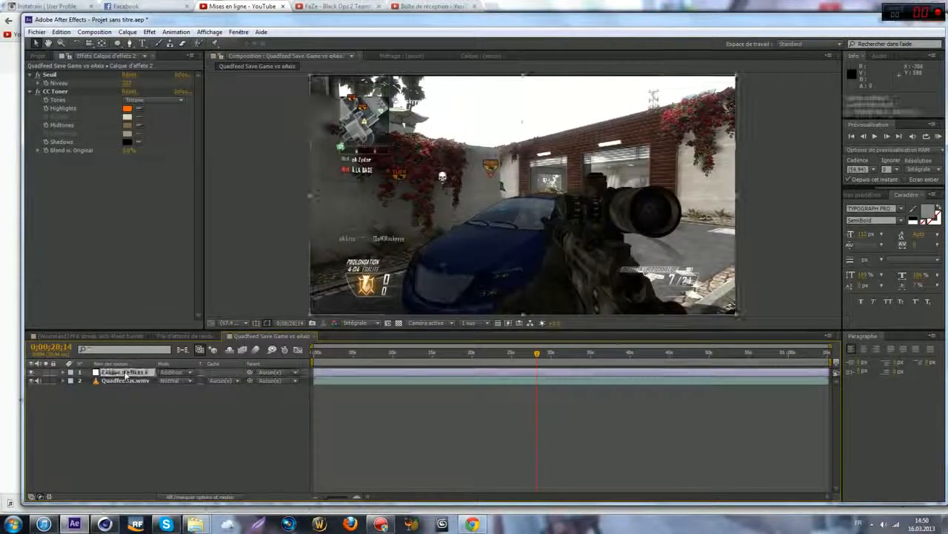
{"action": "left_click", "coordinate": [149, 32]}
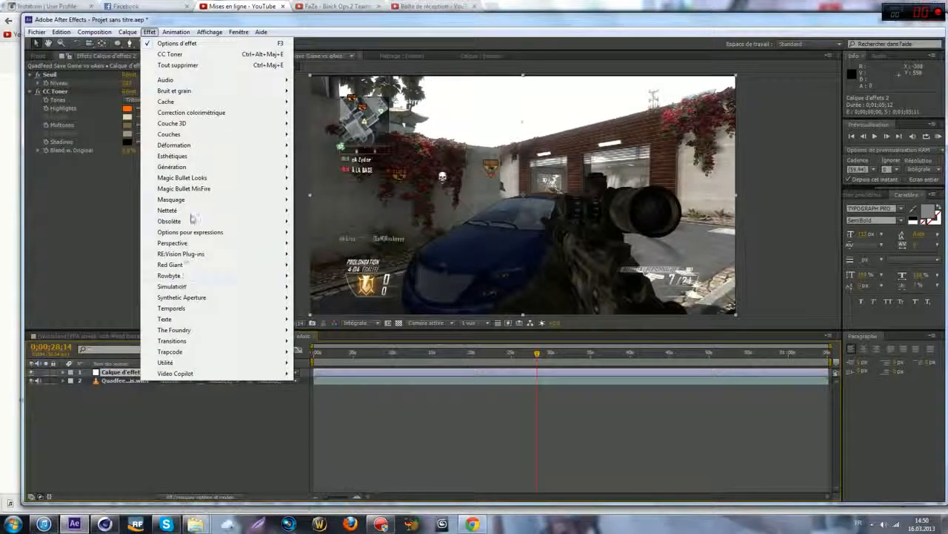
{"action": "mouse_move", "coordinate": [185, 214]}
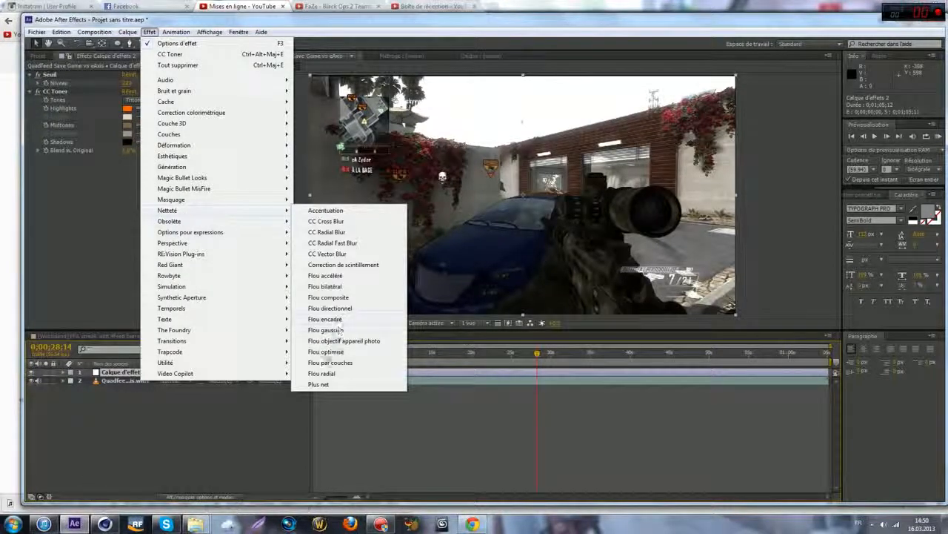
{"action": "left_click", "coordinate": [333, 276]}
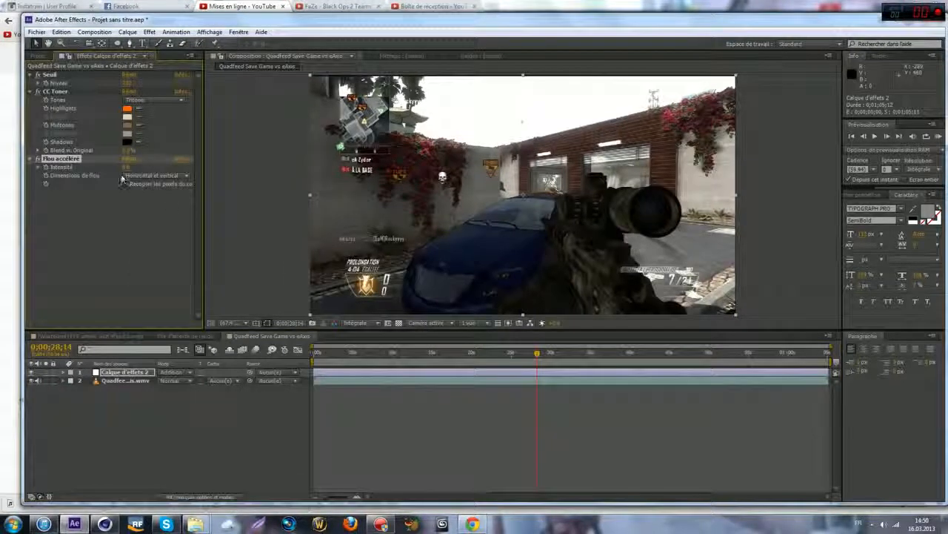
{"action": "key", "text": "ctrl+d"}
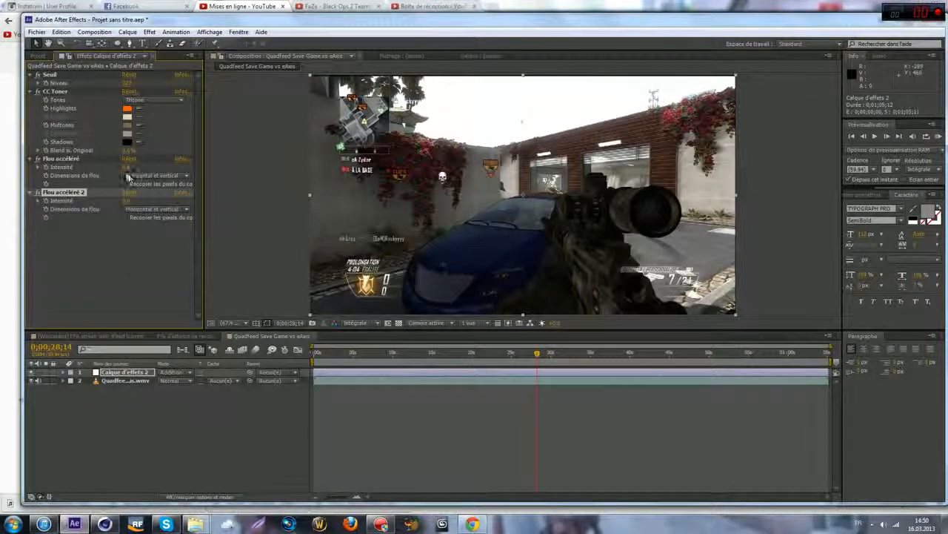
Step: Set the first Flou accéléré to Vertical, raise its Intensité until the orange glow spreads over the walls, and enable repeating edge pixels
{"action": "left_click", "coordinate": [129, 174]}
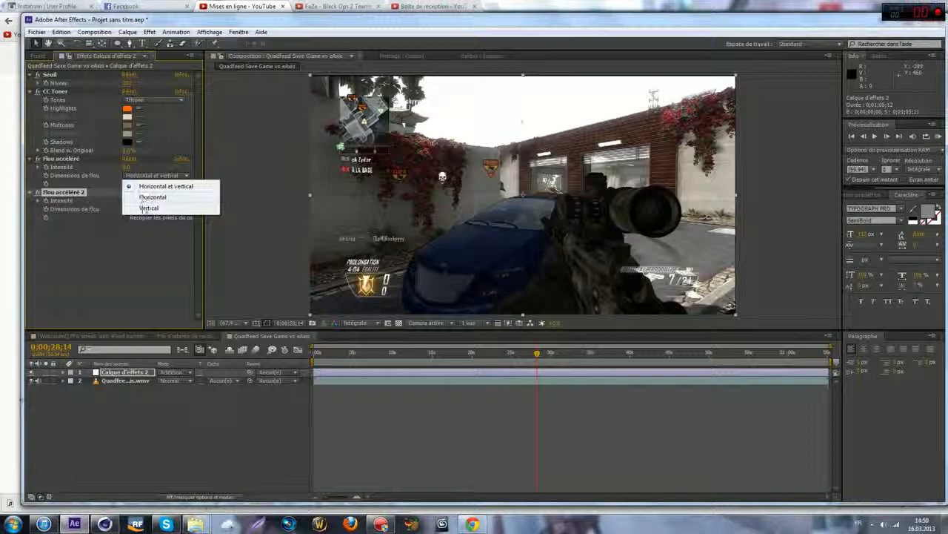
{"action": "left_click", "coordinate": [148, 207]}
{"action": "left_click_drag", "start_coordinate": [127, 167], "coordinate": [126, 187]}
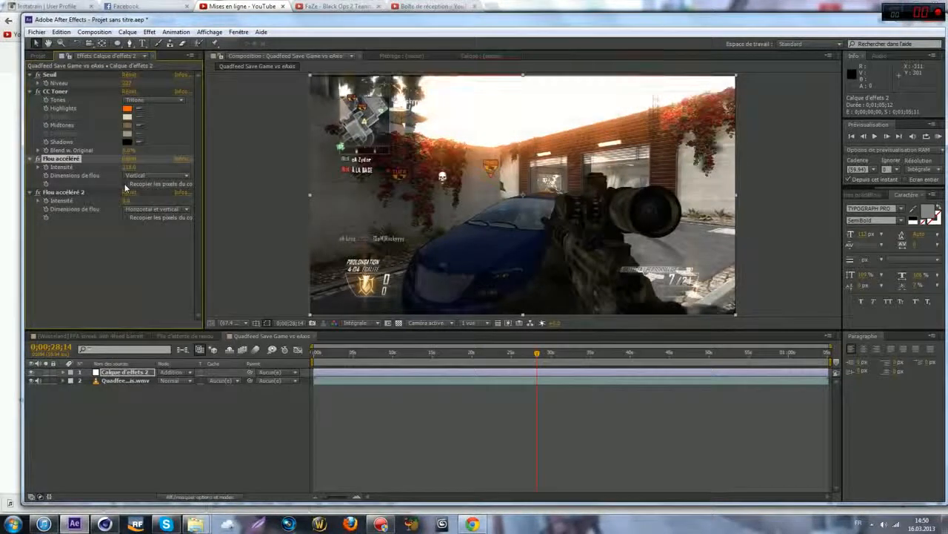
{"action": "left_click", "coordinate": [126, 186]}
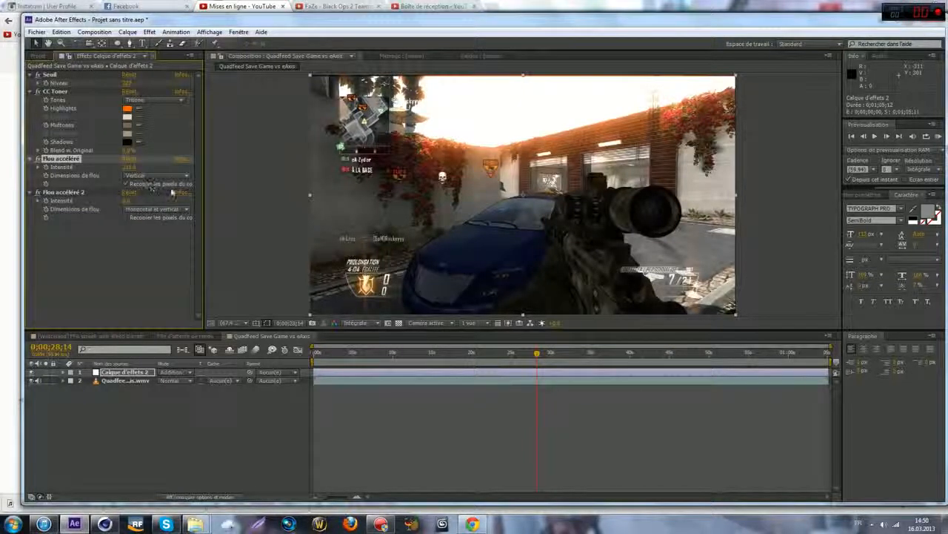
{"action": "scroll", "coordinate": [422, 141], "scroll_direction": "down", "scroll_amount": 1}
{"action": "scroll", "coordinate": [430, 152], "scroll_direction": "up", "scroll_amount": 2}
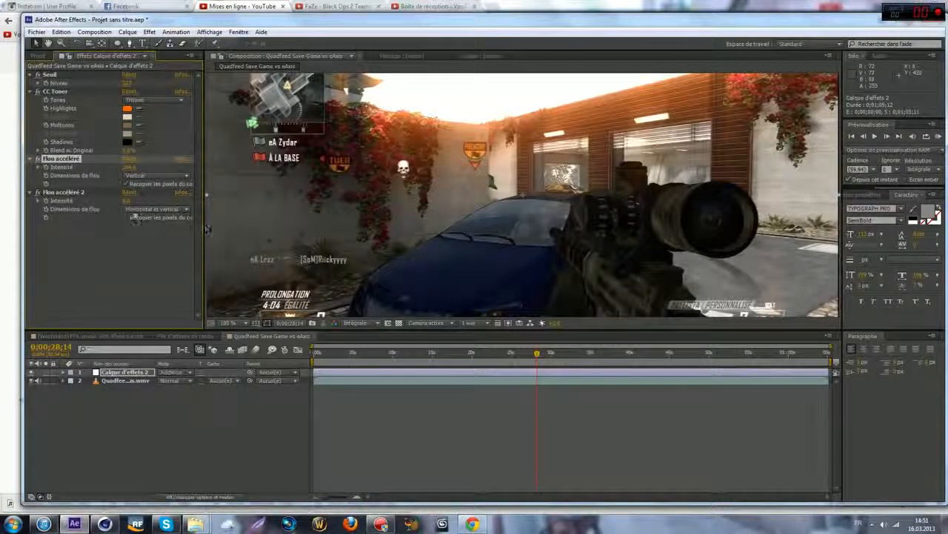
Step: Set the Intensité of Flou accéléré 2 to 2 and enable repeating edge pixels for it
{"action": "left_click", "coordinate": [126, 202]}
{"action": "type", "text": "2"}
{"action": "left_click", "coordinate": [159, 201]}
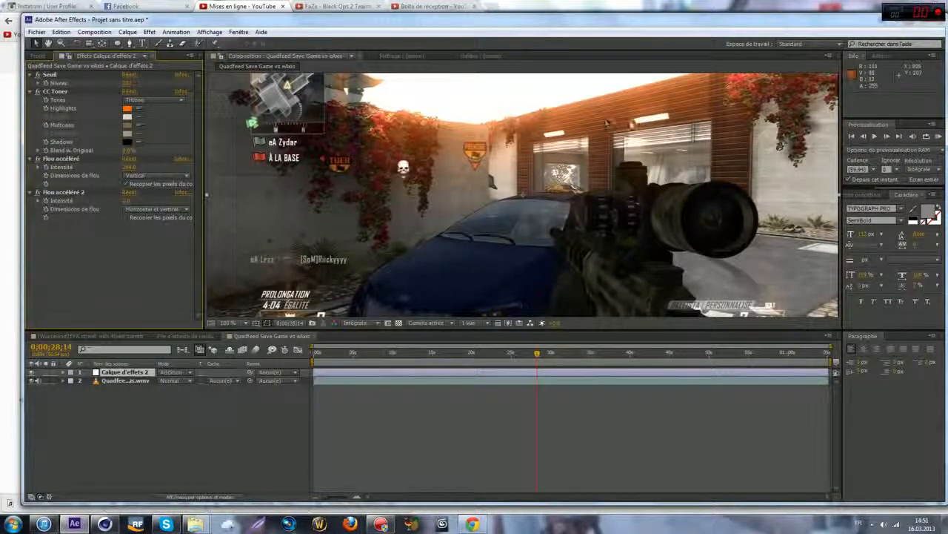
{"action": "scroll", "coordinate": [608, 129], "scroll_direction": "down", "scroll_amount": 5}
{"action": "scroll", "coordinate": [611, 138], "scroll_direction": "up", "scroll_amount": 2}
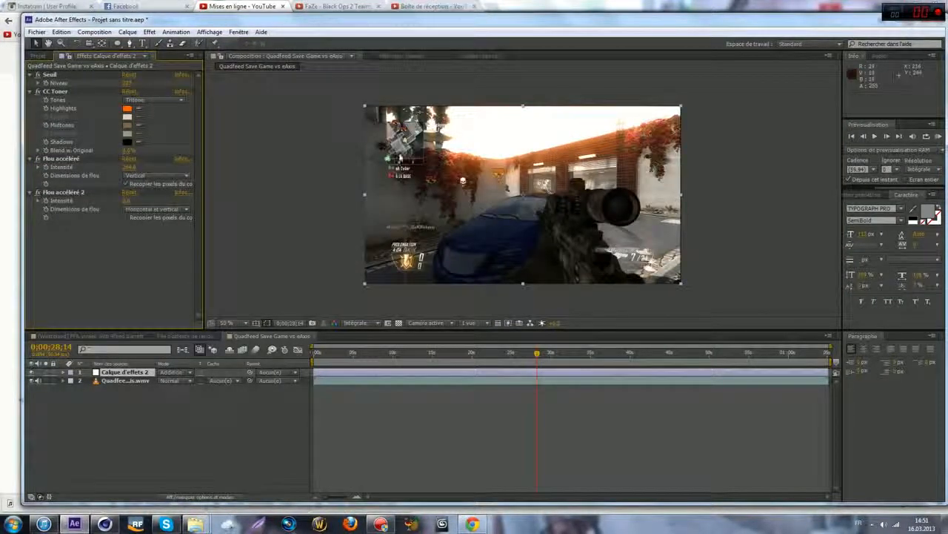
{"action": "left_click", "coordinate": [124, 217]}
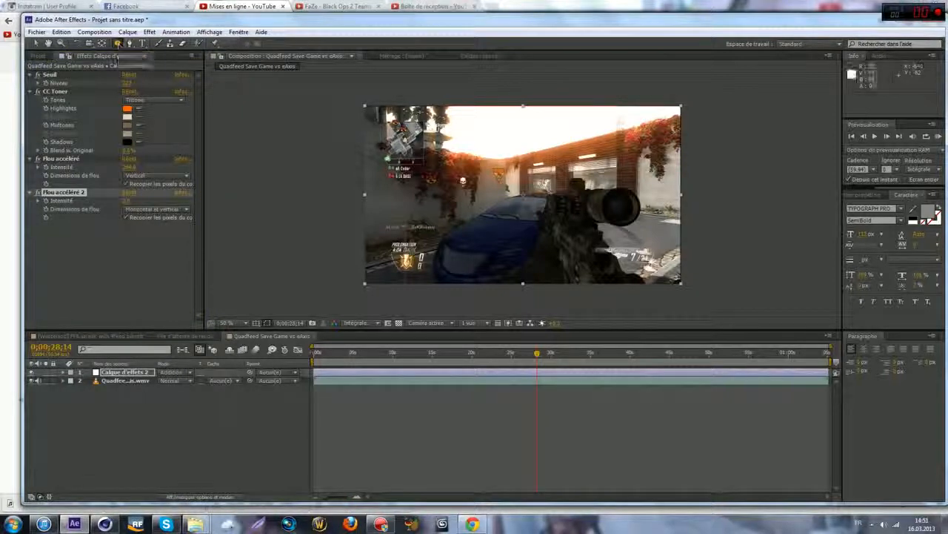
Step: Draw a large elliptical mask on the adjustment layer and move it up and left so it covers the frame's upper-left area
{"action": "left_click_drag", "start_coordinate": [368, 108], "coordinate": [591, 266]}
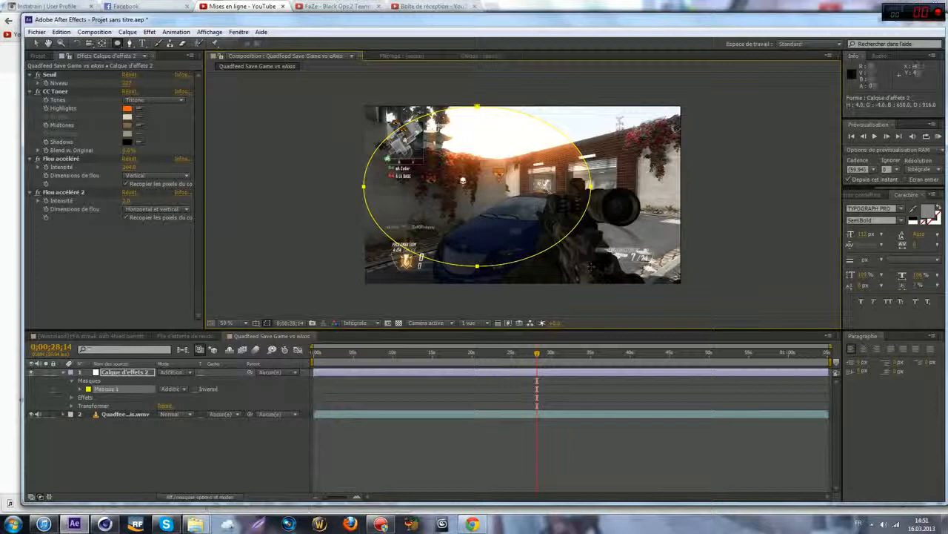
{"action": "left_click", "coordinate": [34, 43]}
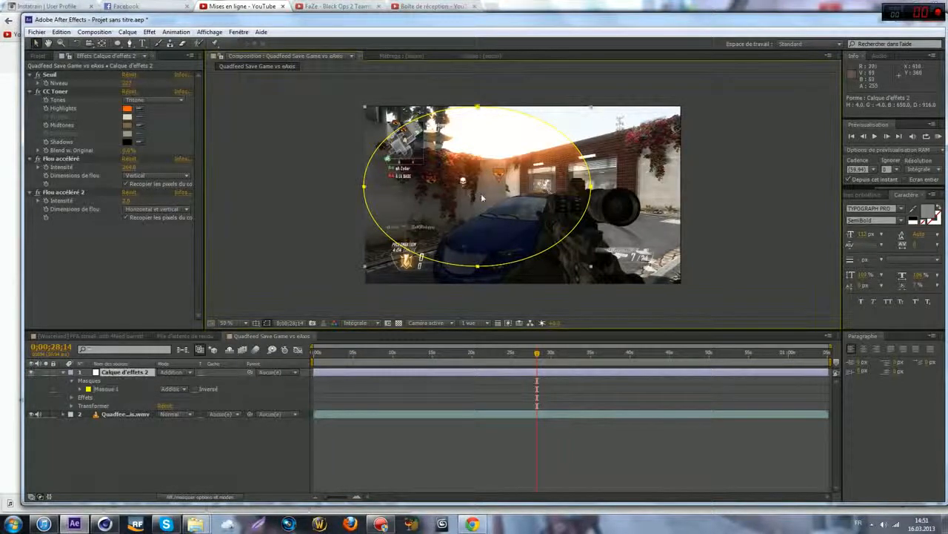
{"action": "left_click_drag", "start_coordinate": [488, 196], "coordinate": [457, 159]}
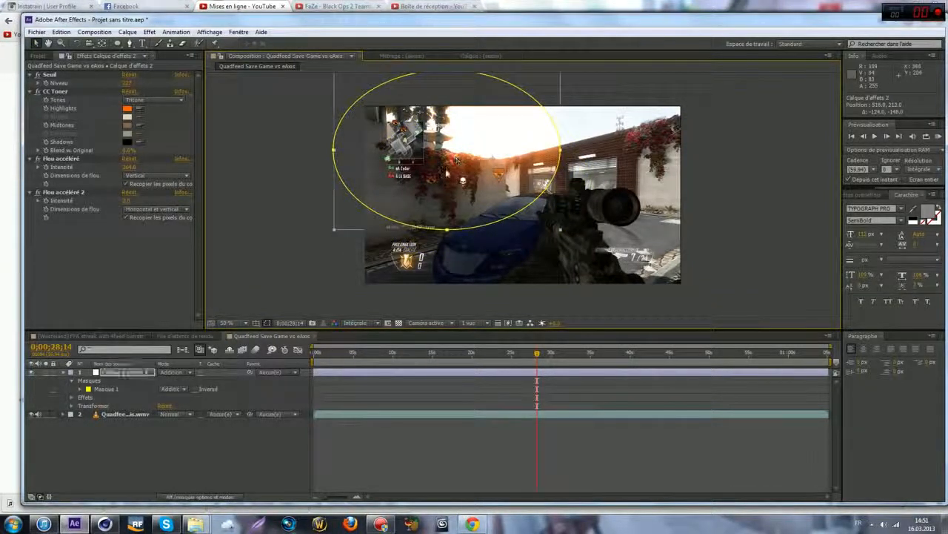
{"action": "key", "text": "ctrl+z"}
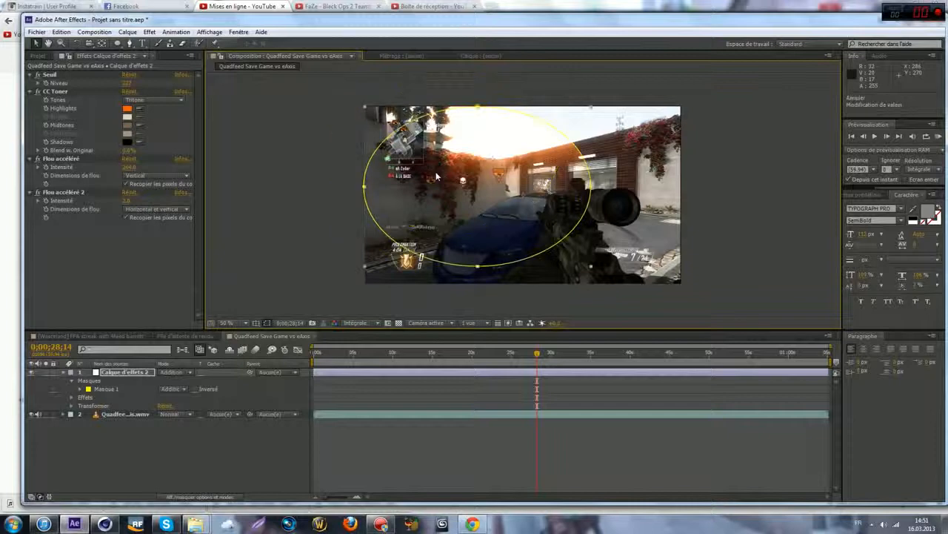
{"action": "left_click", "coordinate": [478, 268]}
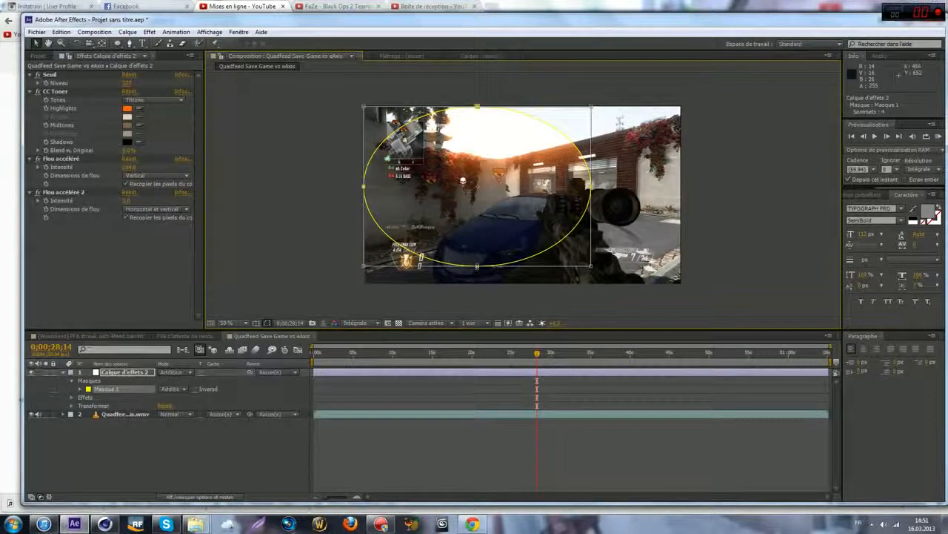
{"action": "left_click_drag", "start_coordinate": [523, 235], "coordinate": [490, 191]}
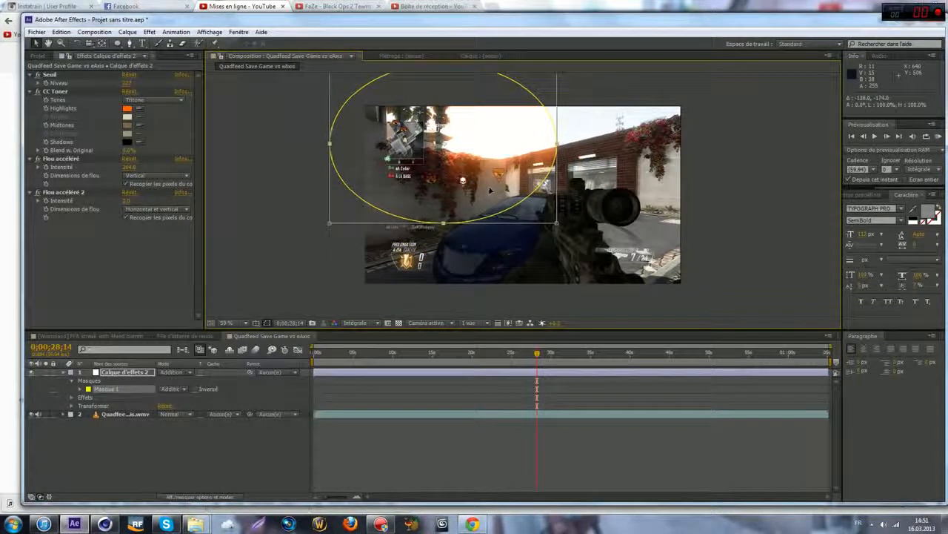
{"action": "left_click", "coordinate": [577, 385]}
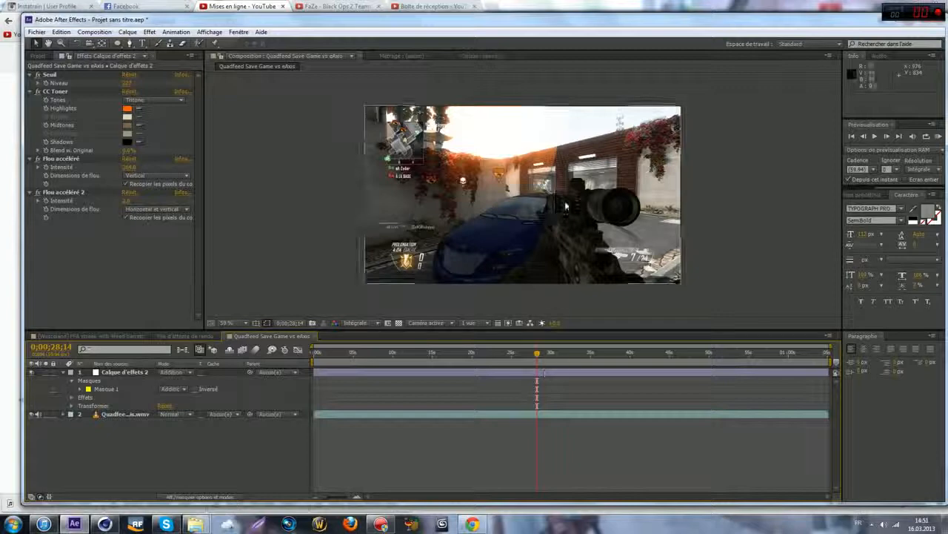
Step: Increase the feather (Contour progressif) of the adjustment layer's mask until the glow's edge fades softly
{"action": "left_click", "coordinate": [134, 373]}
{"action": "key", "text": "m"}
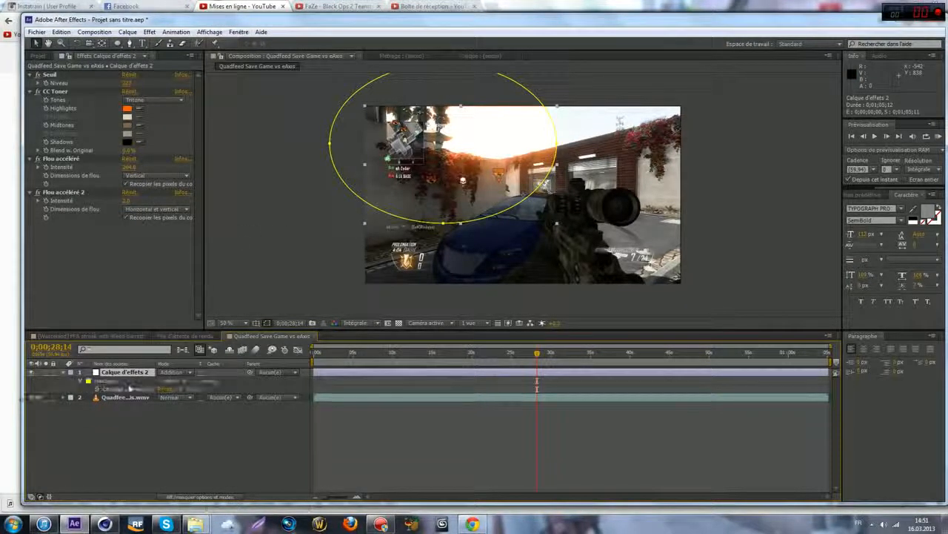
{"action": "left_click_drag", "start_coordinate": [167, 391], "coordinate": [308, 373]}
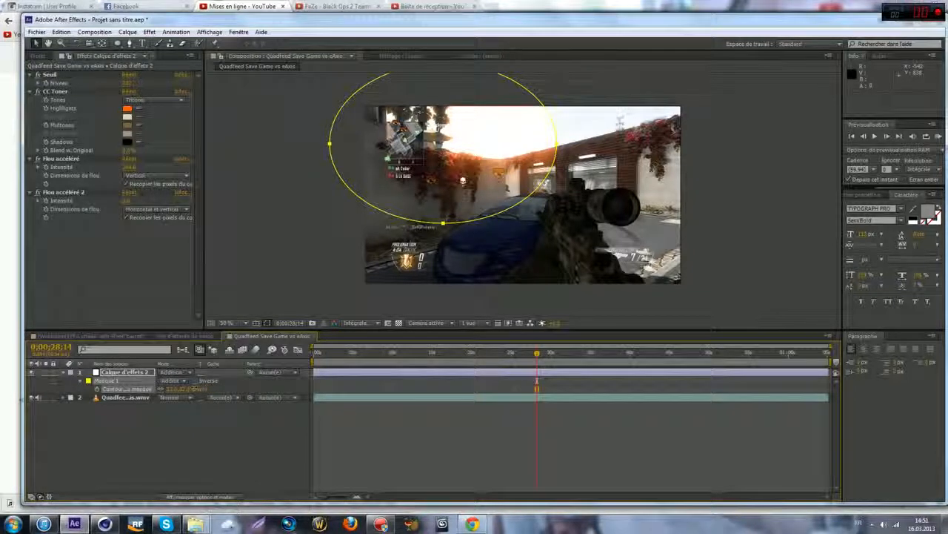
{"action": "left_click", "coordinate": [387, 423]}
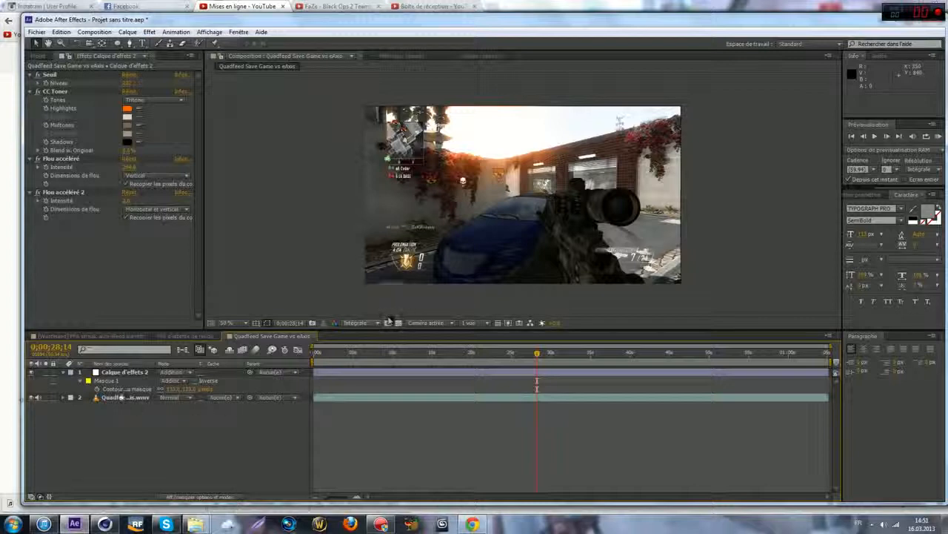
Step: Duplicate the masked adjustment layer and set the copy's CC Toner Highlights colour to green
{"action": "left_click", "coordinate": [126, 372]}
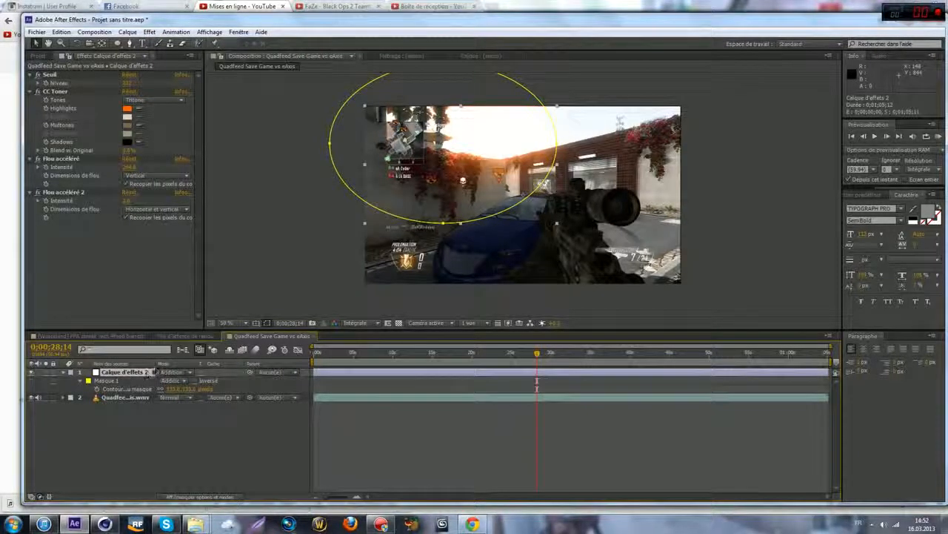
{"action": "key", "text": "ctrl+d"}
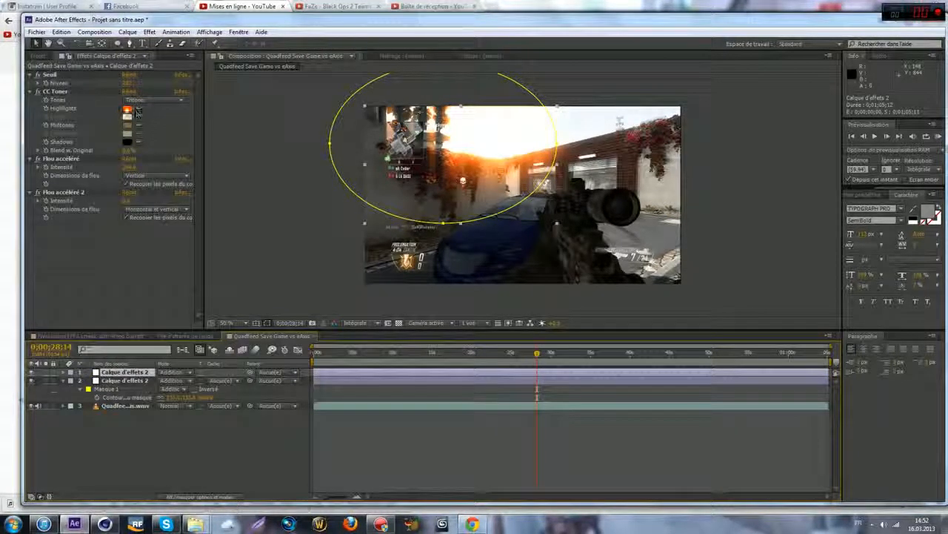
{"action": "left_click", "coordinate": [127, 109]}
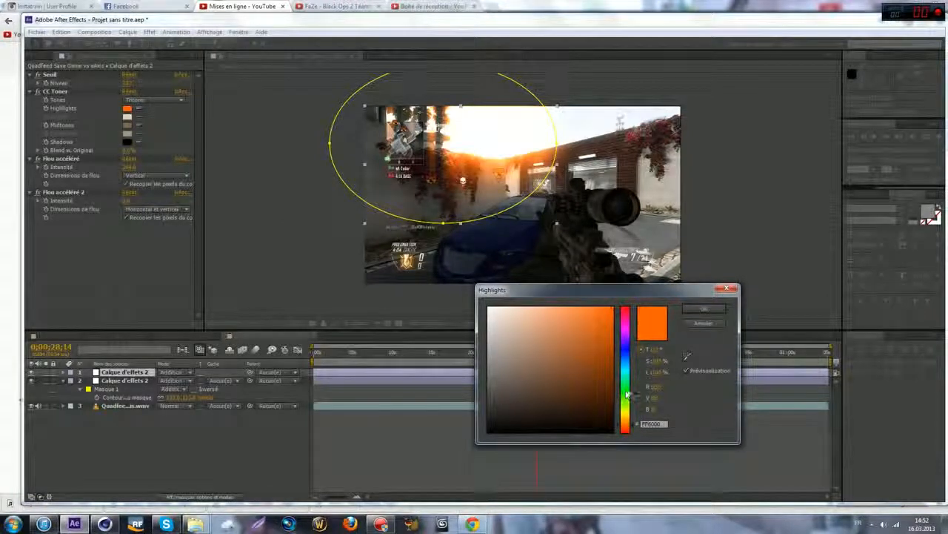
{"action": "left_click", "coordinate": [629, 392]}
{"action": "left_click_drag", "start_coordinate": [593, 374], "coordinate": [716, 178]}
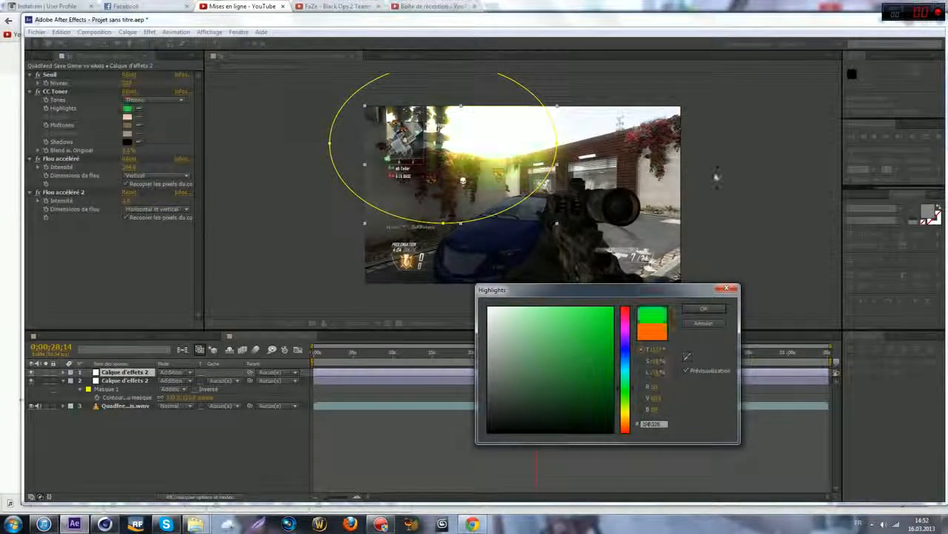
{"action": "left_click", "coordinate": [711, 309]}
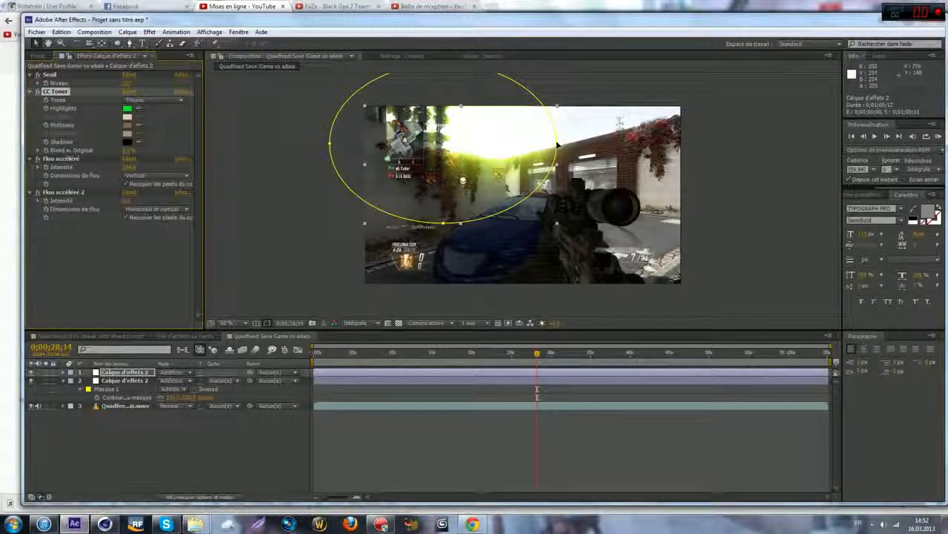
Step: Move the duplicated layer's elliptical mask over the right half of the frame so the green glow covers the garage and right-hand plants
{"action": "left_click", "coordinate": [557, 145]}
{"action": "double_click", "coordinate": [558, 145]}
{"action": "left_click_drag", "start_coordinate": [508, 148], "coordinate": [496, 81]}
{"action": "mouse_move", "coordinate": [659, 139]}
{"action": "left_mouse_down"}
{"action": "mouse_move", "coordinate": [681, 137]}
{"action": "mouse_move", "coordinate": [670, 147]}
{"action": "left_mouse_up"}
{"action": "left_click", "coordinate": [629, 412]}
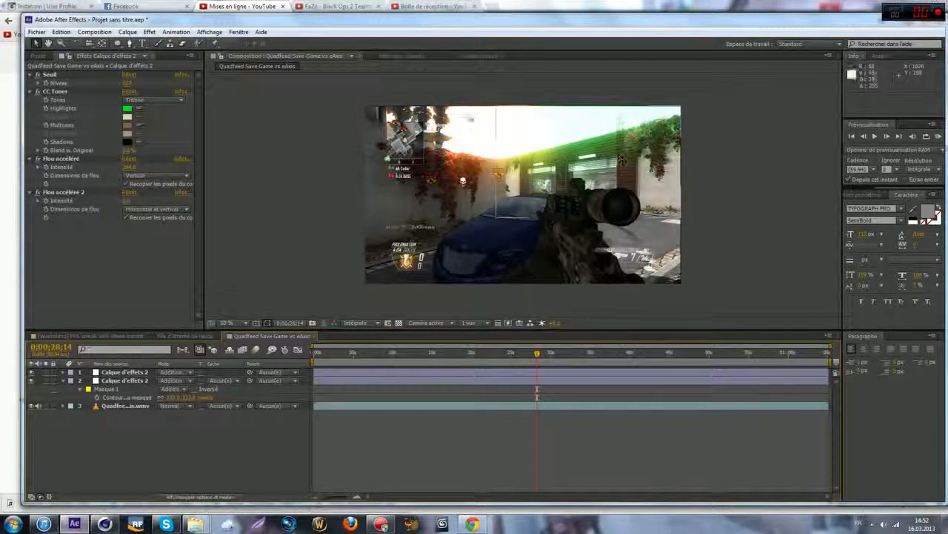
{"action": "left_click", "coordinate": [543, 182]}
{"action": "left_click", "coordinate": [515, 481]}
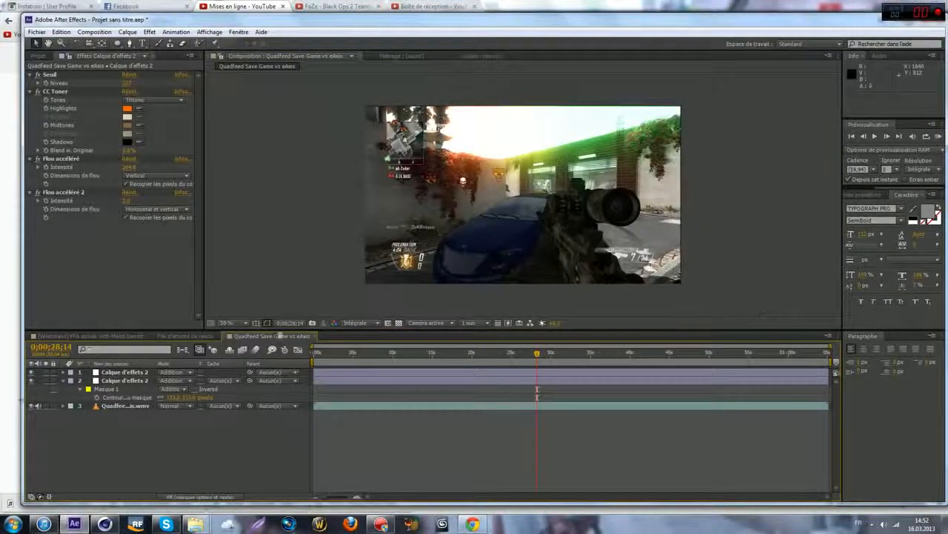
Step: Add a new adjustment layer to the composition and apply the Courbes colour-correction effect to it
{"action": "left_click", "coordinate": [243, 323]}
{"action": "left_click", "coordinate": [252, 333]}
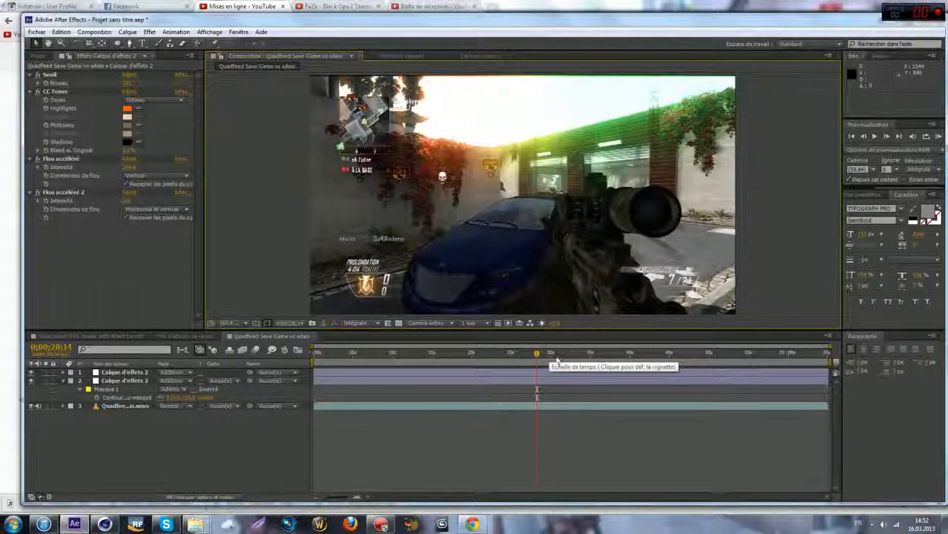
{"action": "left_click", "coordinate": [132, 33]}
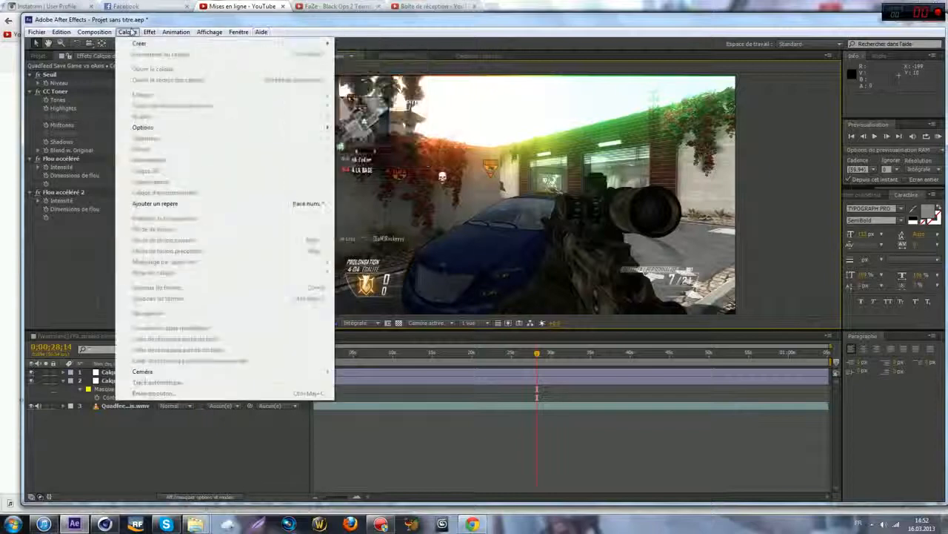
{"action": "mouse_move", "coordinate": [148, 43]}
{"action": "left_click", "coordinate": [371, 108]}
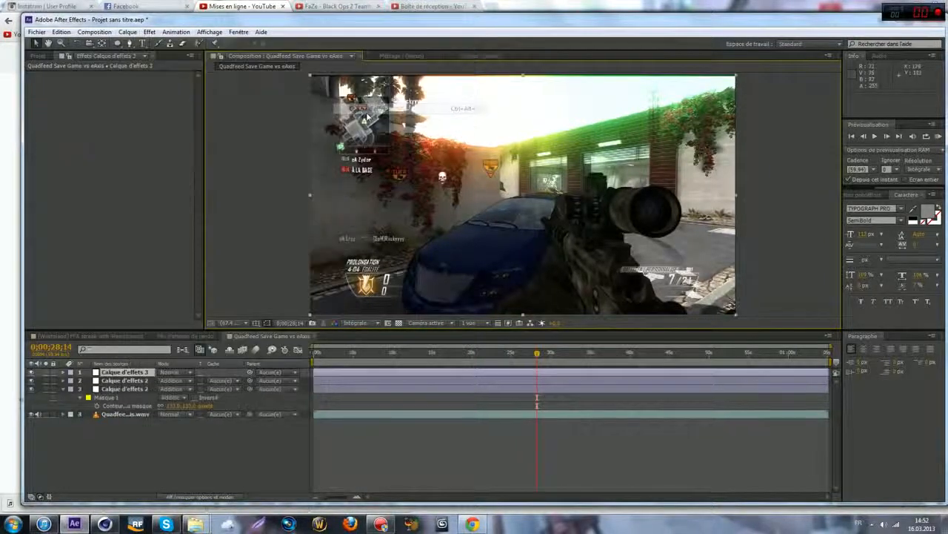
{"action": "left_click", "coordinate": [151, 33]}
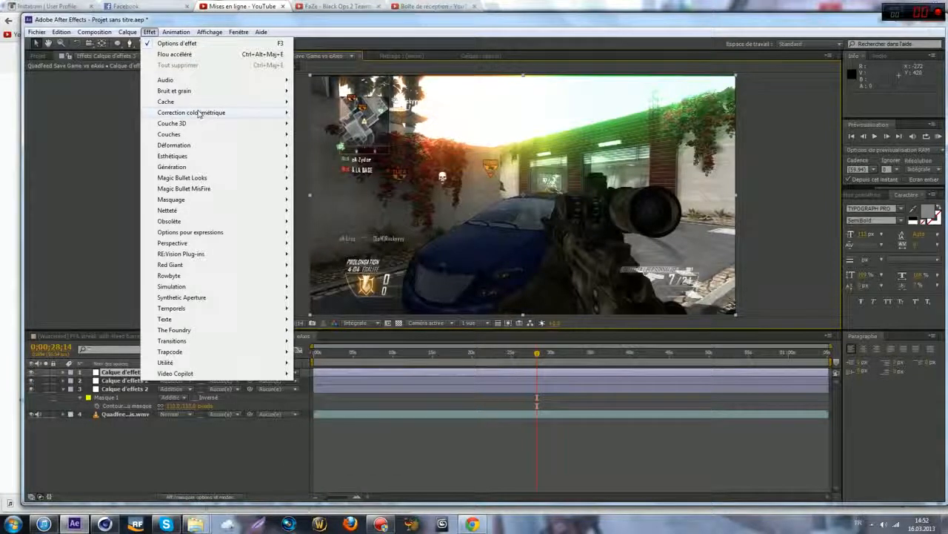
{"action": "mouse_move", "coordinate": [198, 114]}
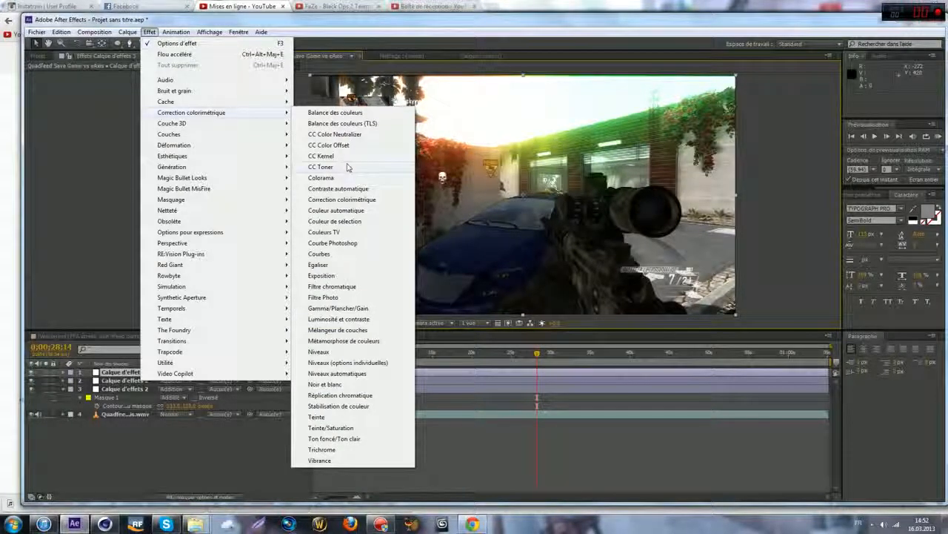
{"action": "left_click", "coordinate": [333, 254]}
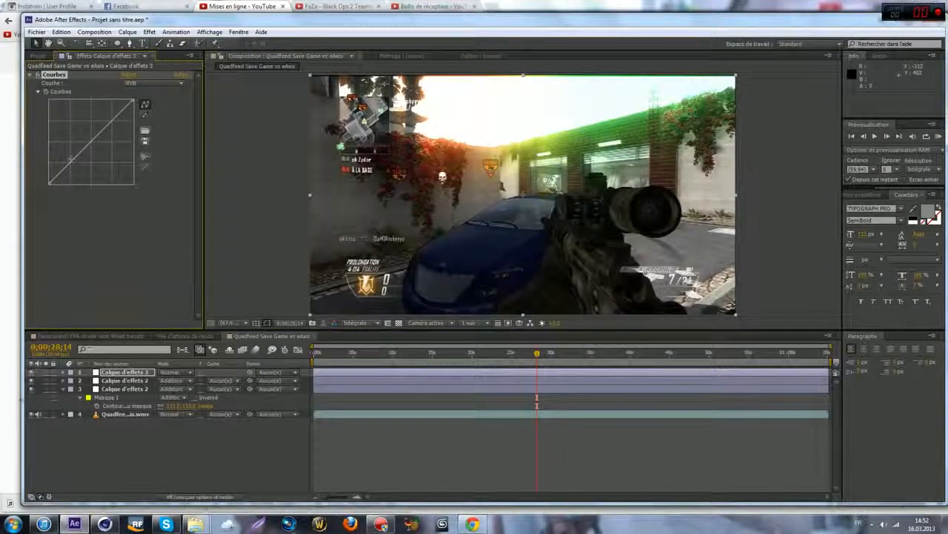
Step: Shape the RVB curve of the Courbes effect into a gentle S, slightly lowering the shadows and raising the highlights
{"action": "left_click_drag", "start_coordinate": [70, 158], "coordinate": [75, 169]}
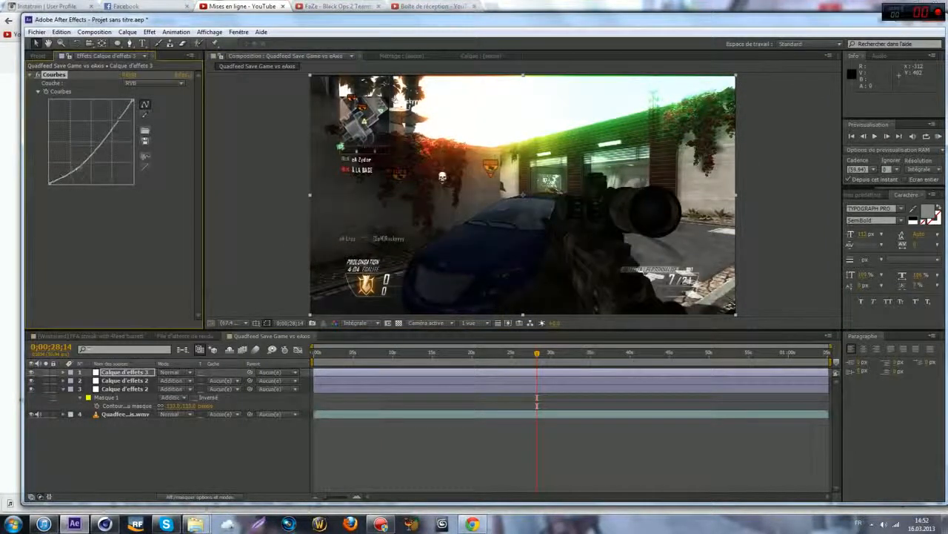
{"action": "left_click_drag", "start_coordinate": [113, 128], "coordinate": [114, 120]}
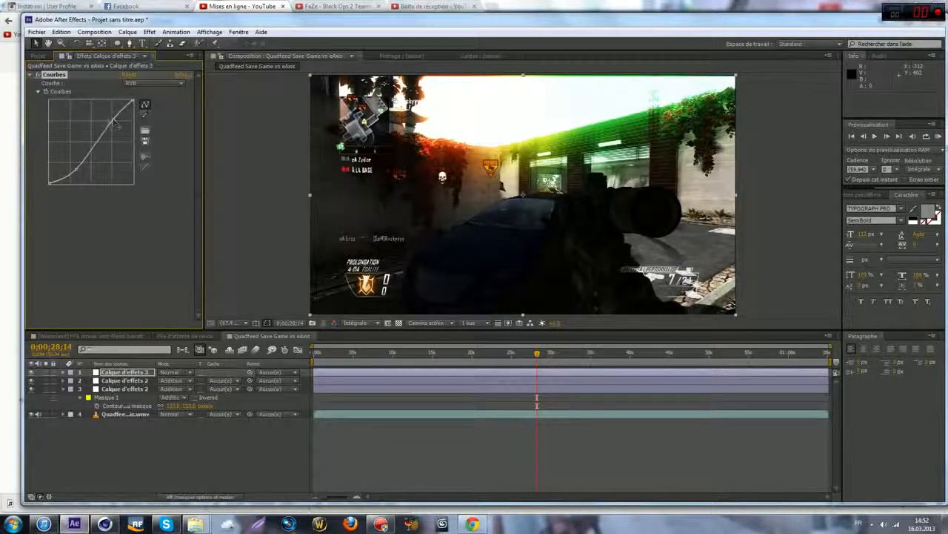
{"action": "left_click_drag", "start_coordinate": [76, 171], "coordinate": [72, 164]}
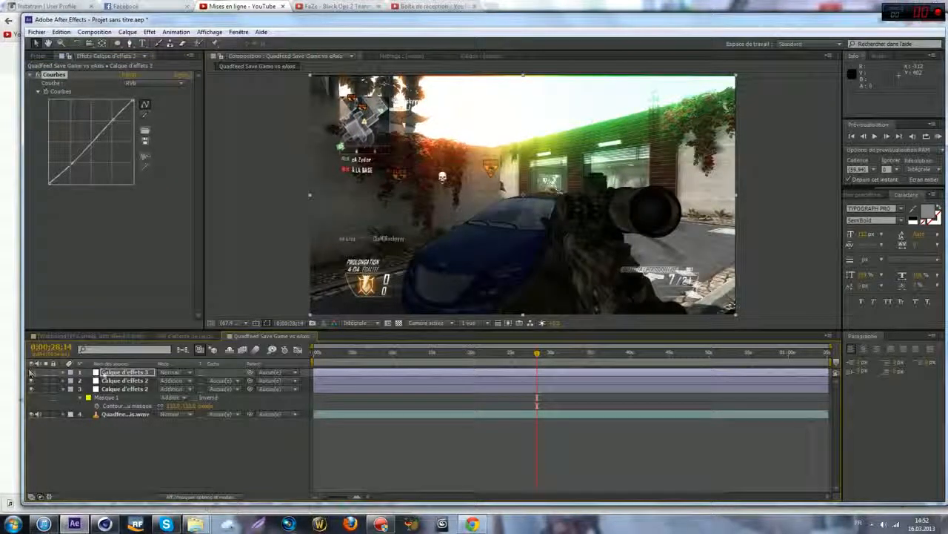
Step: Move the Courbes adjustment layer below the two glow layers, directly above the gameplay clip
{"action": "left_click_drag", "start_coordinate": [118, 372], "coordinate": [125, 408]}
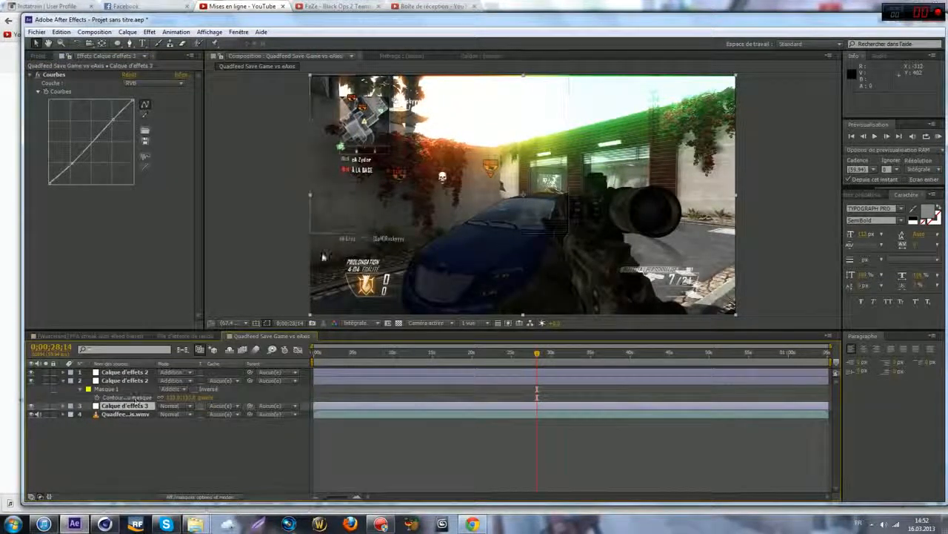
{"action": "scroll", "coordinate": [623, 90], "scroll_direction": "up", "scroll_amount": 1}
{"action": "scroll", "coordinate": [623, 90], "scroll_direction": "down", "scroll_amount": 1}
{"action": "scroll", "coordinate": [629, 139], "scroll_direction": "up", "scroll_amount": 1}
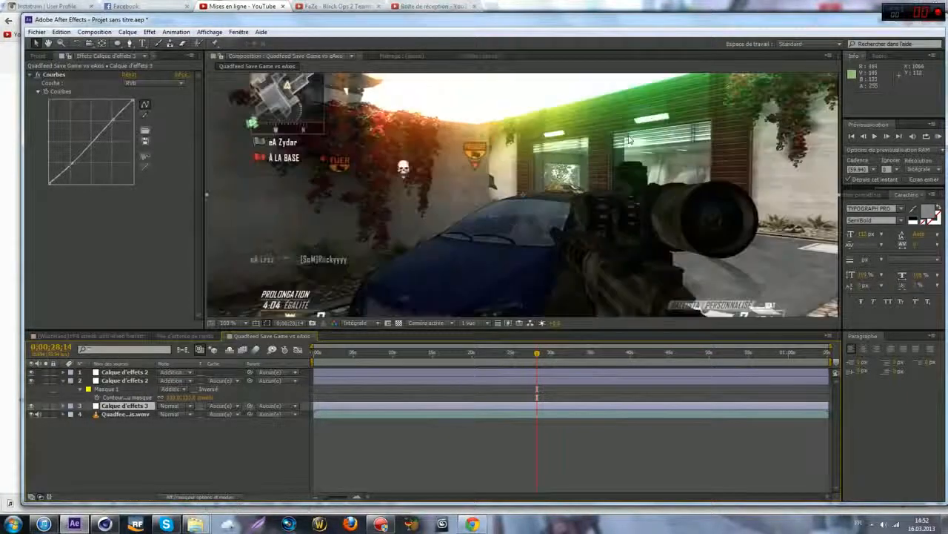
{"action": "scroll", "coordinate": [635, 143], "scroll_direction": "down", "scroll_amount": 2}
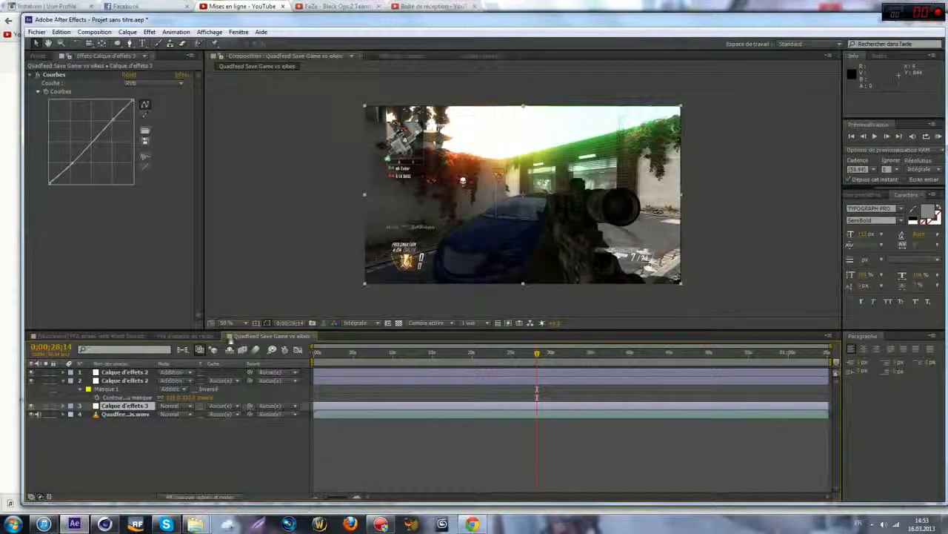
{"action": "left_click", "coordinate": [226, 322]}
{"action": "left_click", "coordinate": [266, 333]}
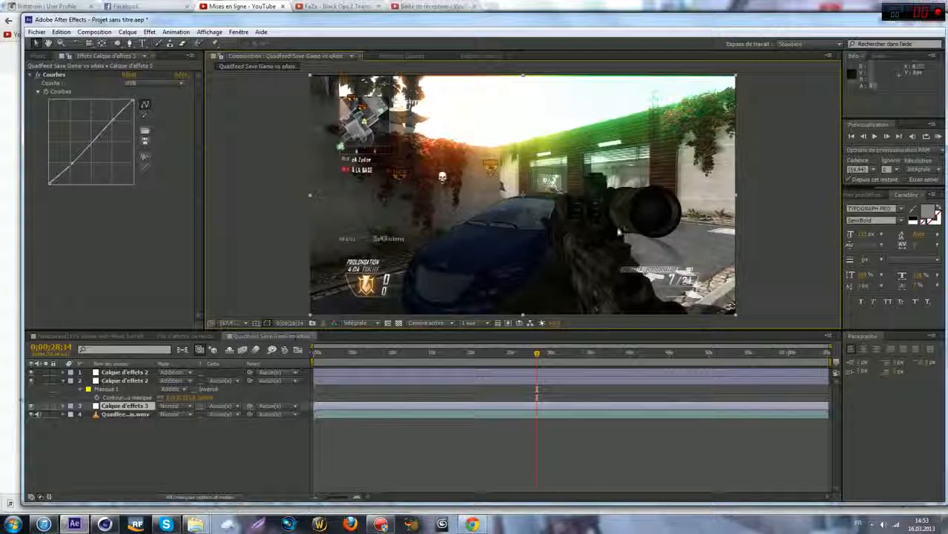
Step: Try a lower Seuil level on the green glow layer at the indoor window shot at 0;00;25;17, then raise it back
{"action": "left_click_drag", "start_coordinate": [533, 355], "coordinate": [513, 361]}
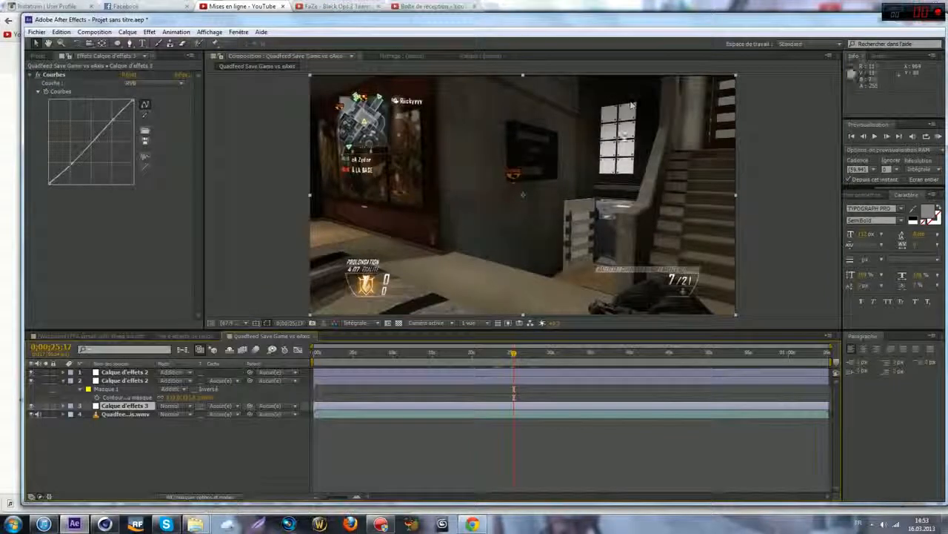
{"action": "left_click", "coordinate": [118, 386]}
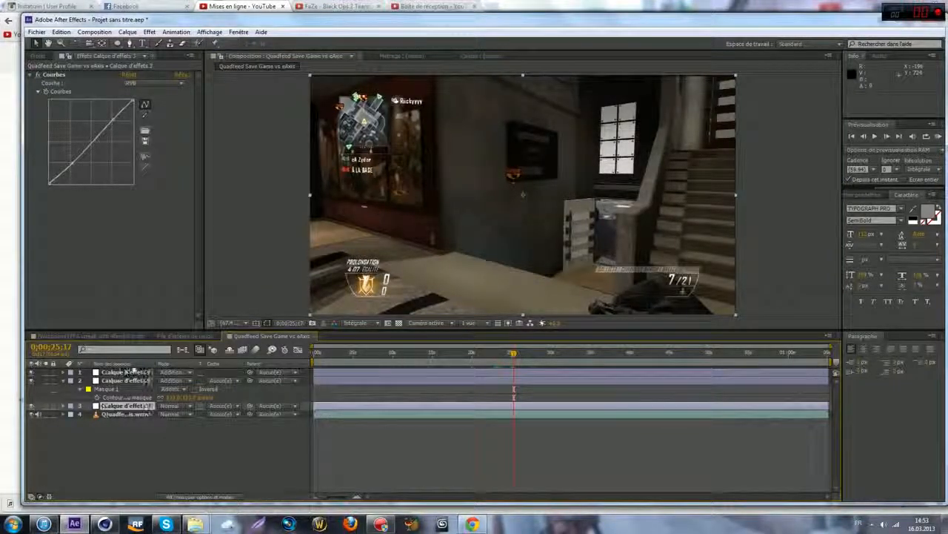
{"action": "left_click", "coordinate": [132, 374]}
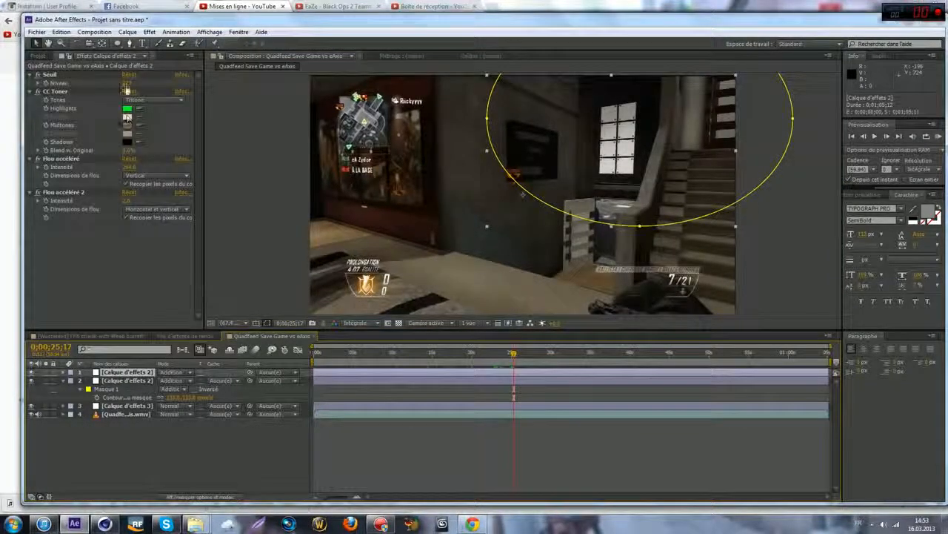
{"action": "left_click_drag", "start_coordinate": [127, 84], "coordinate": [115, 87]}
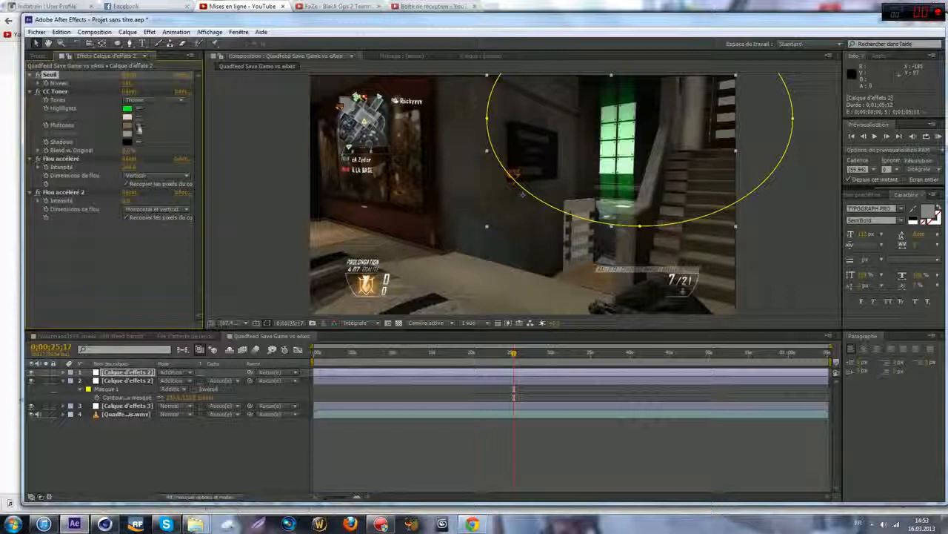
{"action": "left_click_drag", "start_coordinate": [123, 83], "coordinate": [129, 83]}
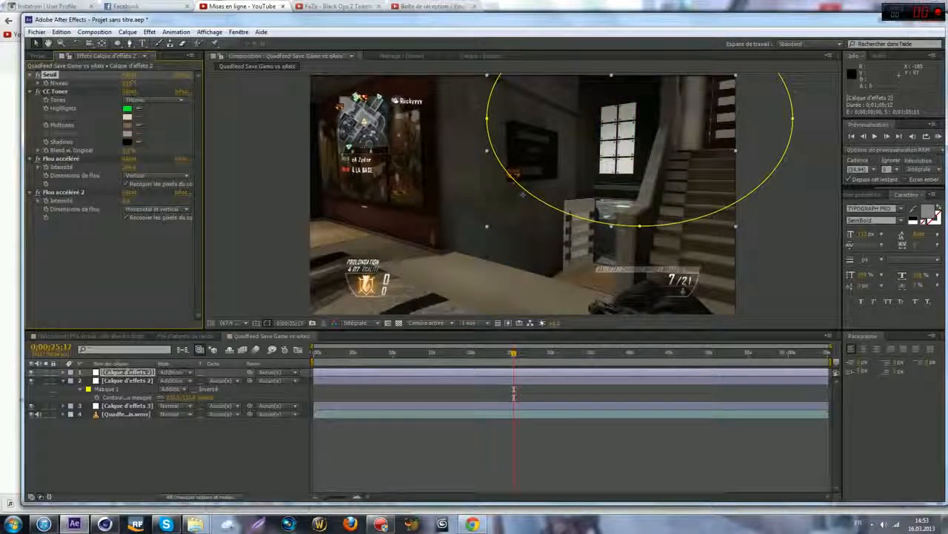
Step: Go to 0;00;31;10 and select the orange glow layer to examine how its masked glow meets the green one
{"action": "left_click_drag", "start_coordinate": [547, 354], "coordinate": [561, 355]}
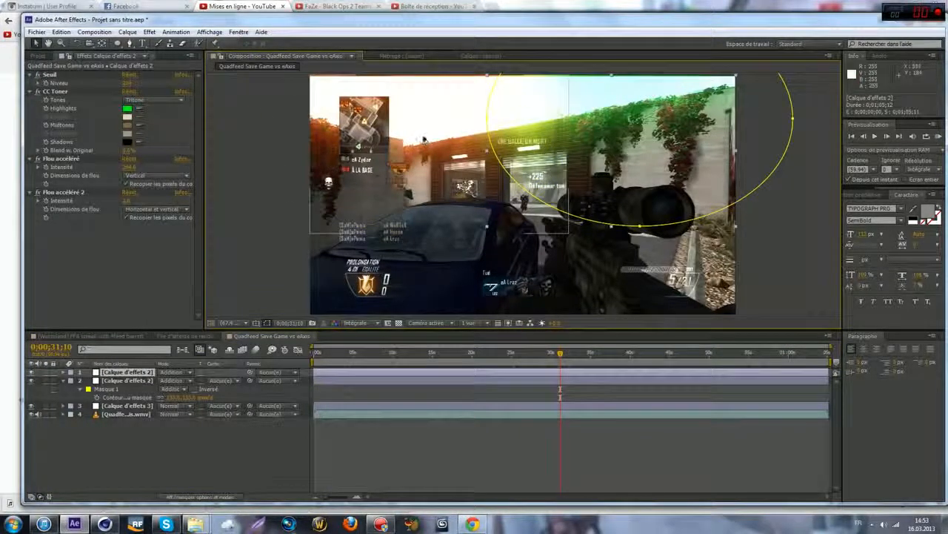
{"action": "key", "text": "ctrl+Down"}
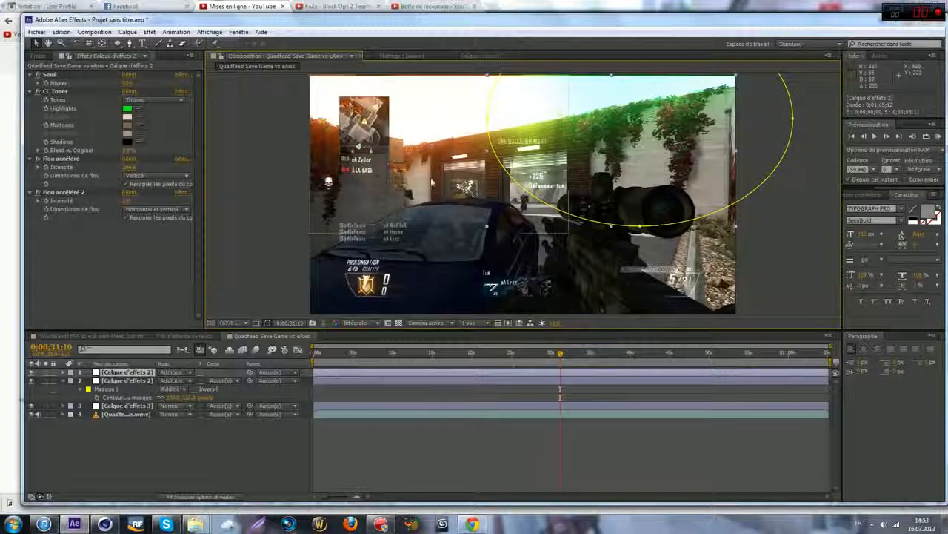
{"action": "left_click", "coordinate": [432, 182]}
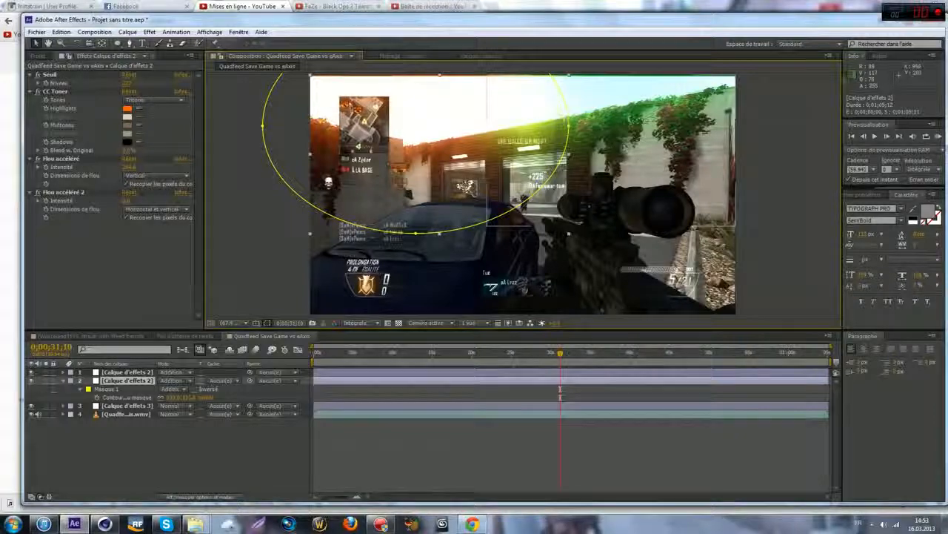
{"action": "left_click_drag", "start_coordinate": [412, 23], "coordinate": [397, 37]}
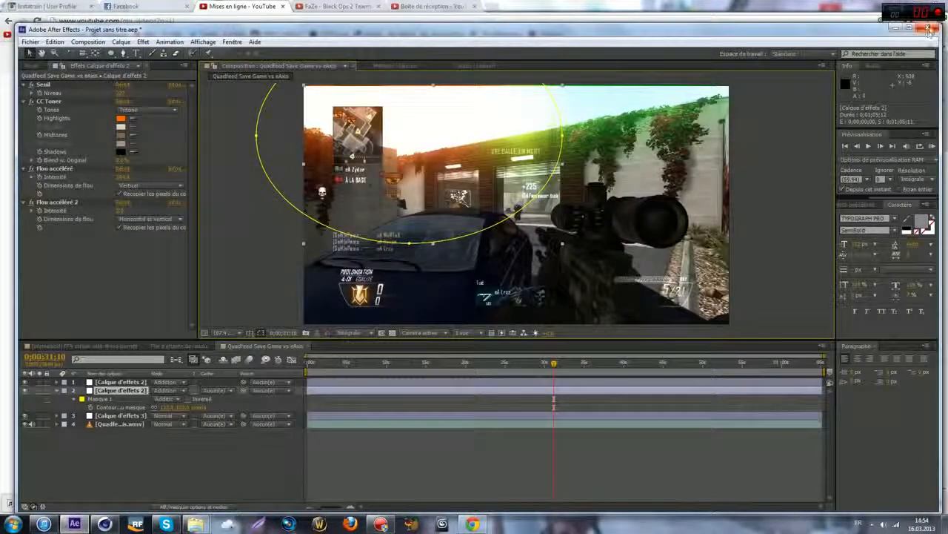
{"action": "left_click", "coordinate": [380, 524]}
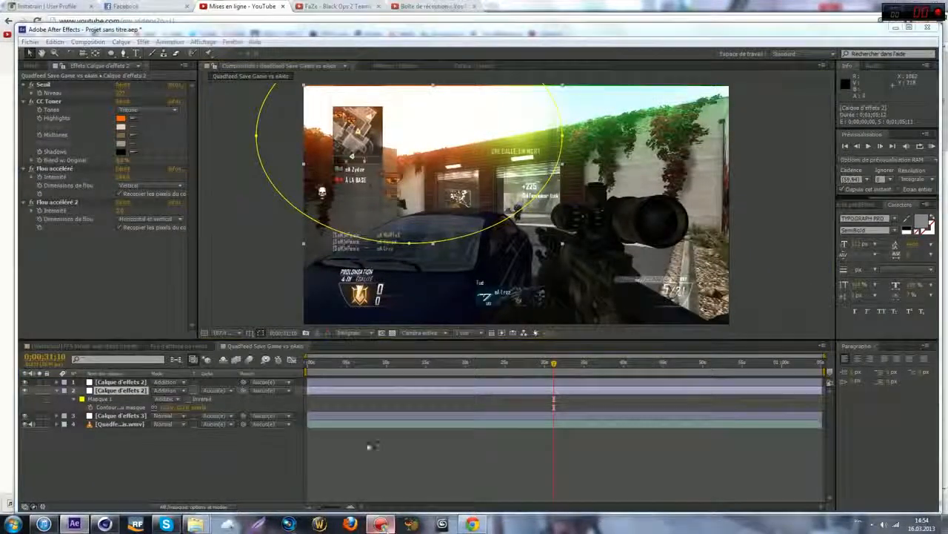